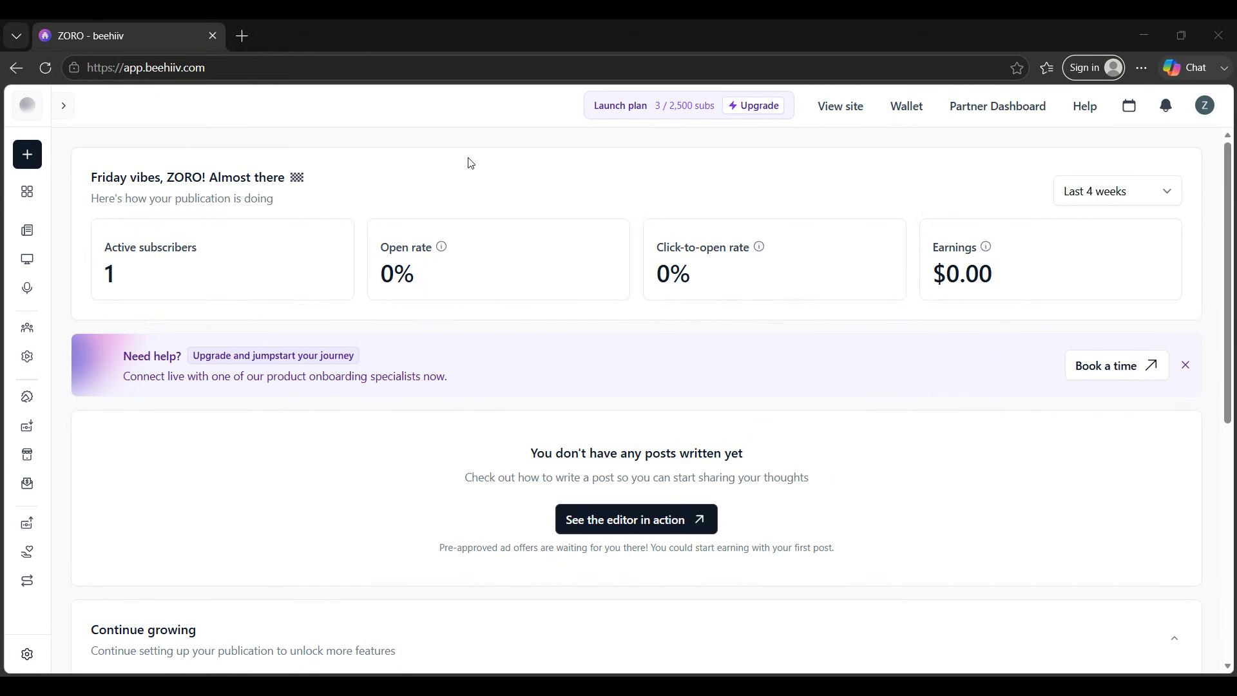
Step: Create a new blank draft post
left_click(1205, 105)
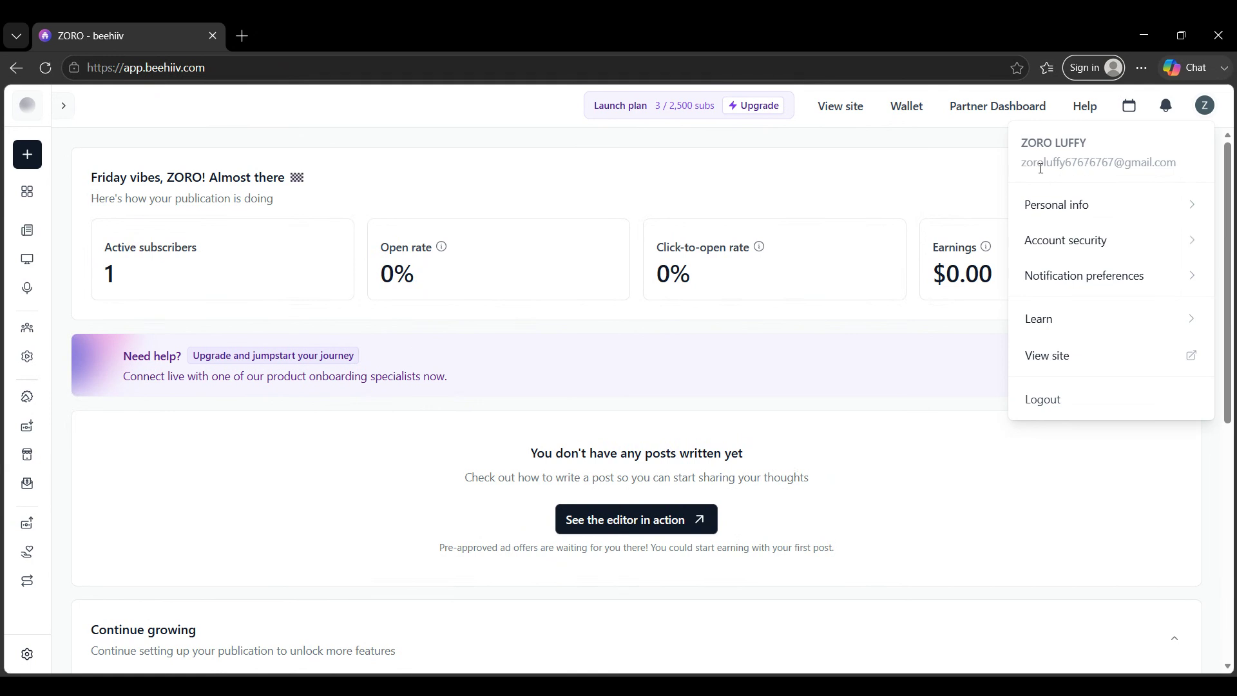
left_click(860, 171)
left_click(24, 161)
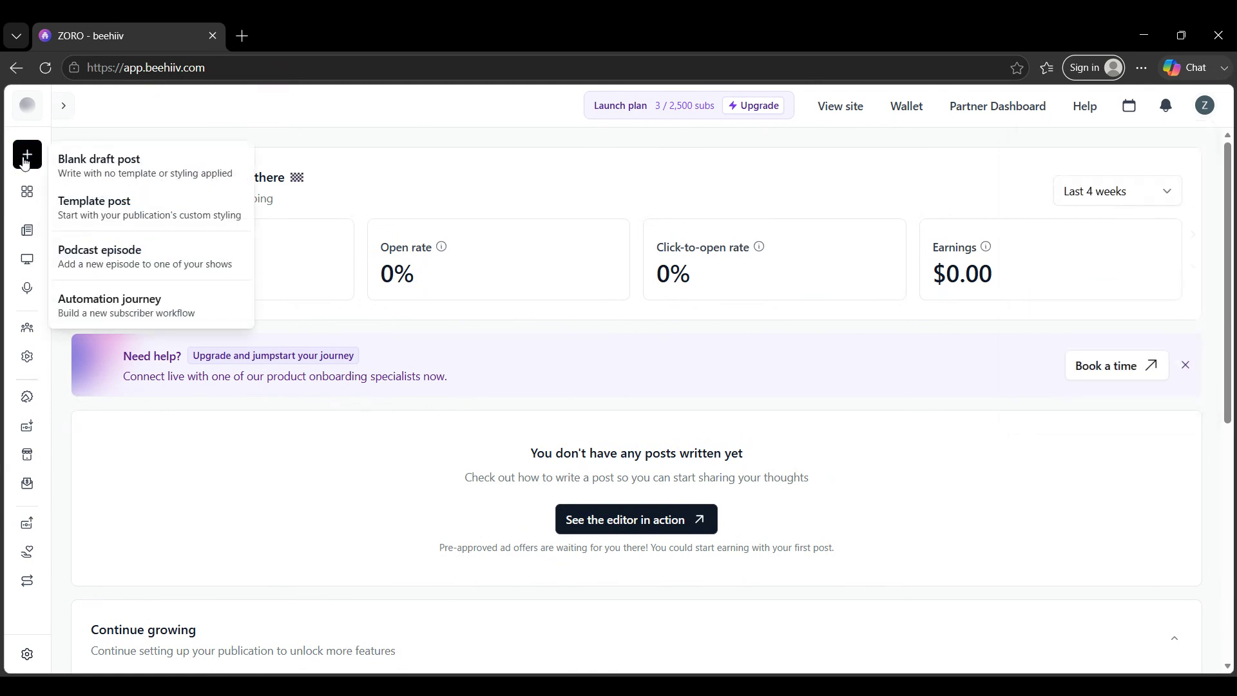
left_click(174, 182)
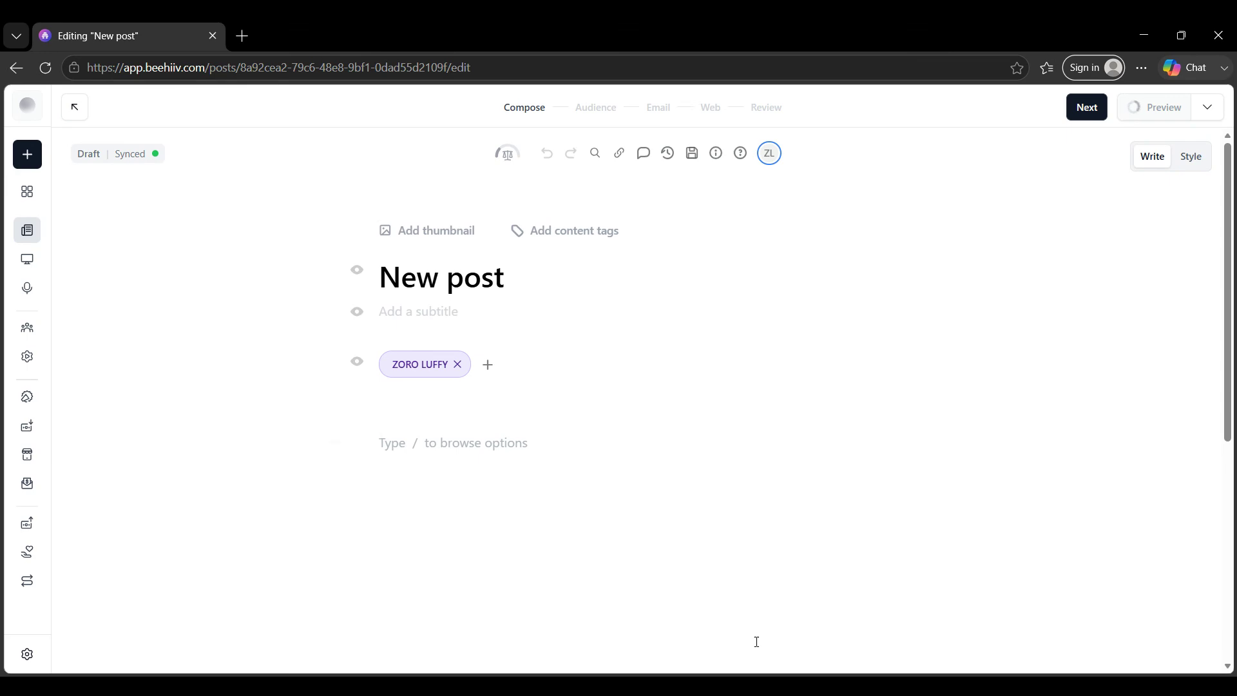
Step: Browse the post's basic and advanced email style settings
left_click(1189, 157)
left_click(1155, 165)
left_click(1186, 164)
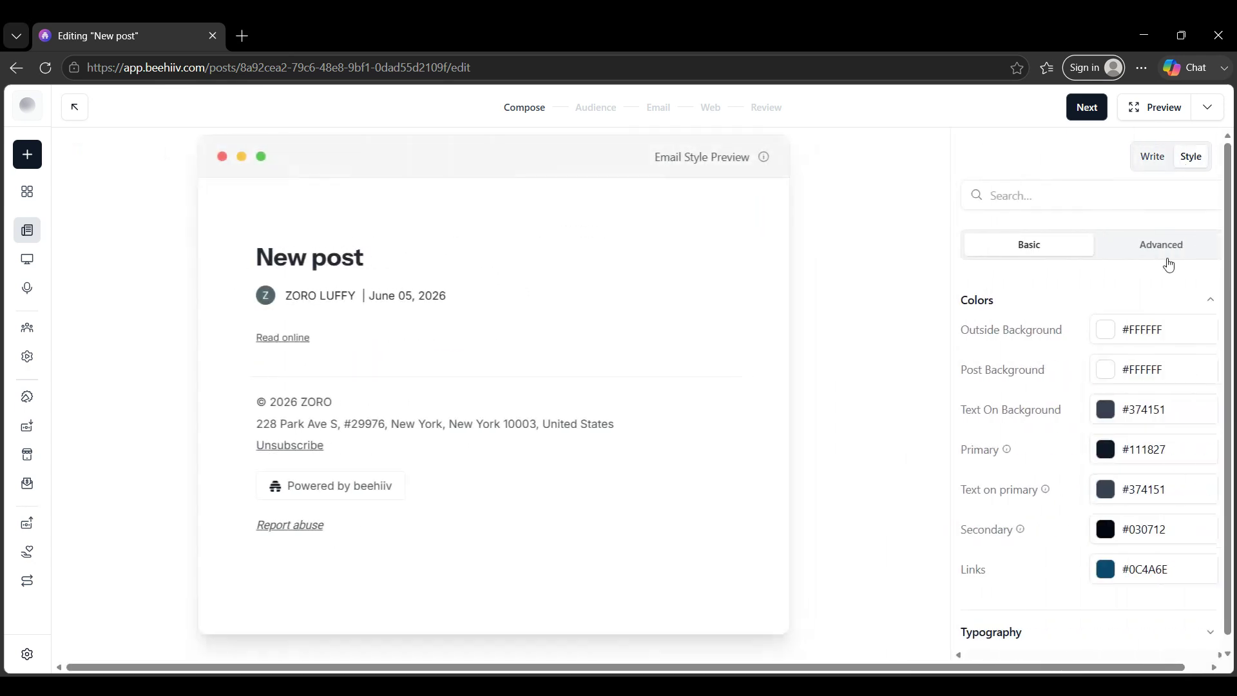
scroll(1141, 425, "down", 2)
left_click(1087, 595)
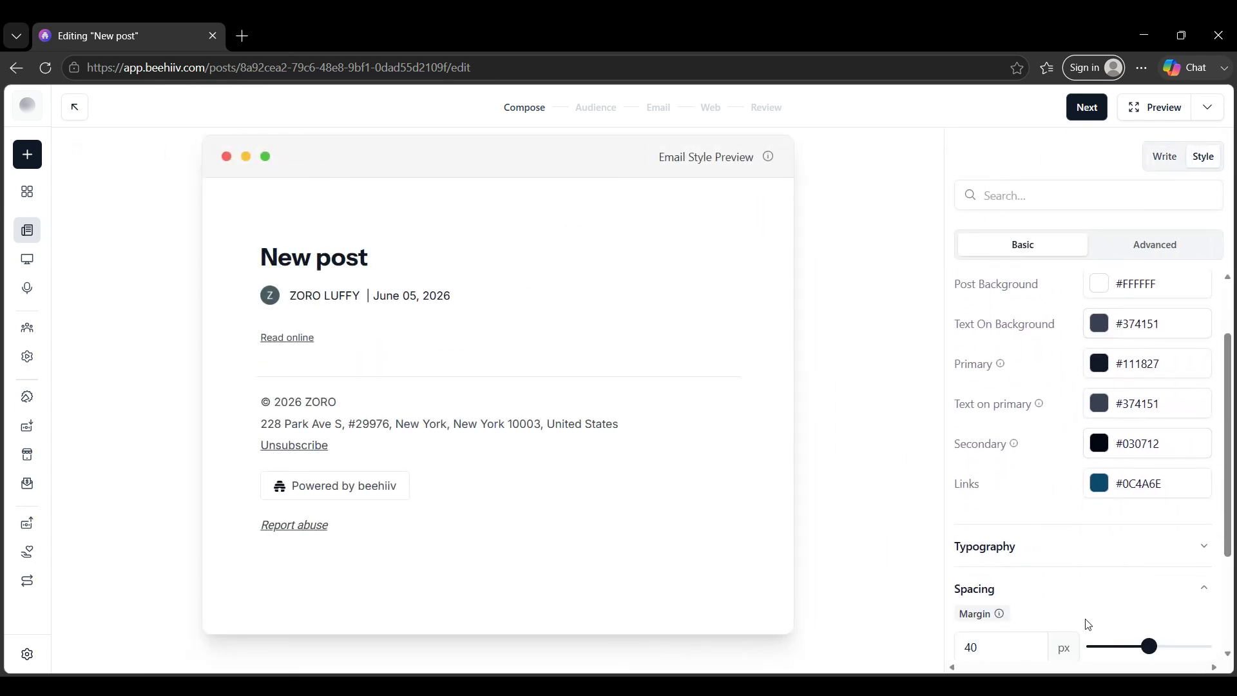
left_click(1127, 249)
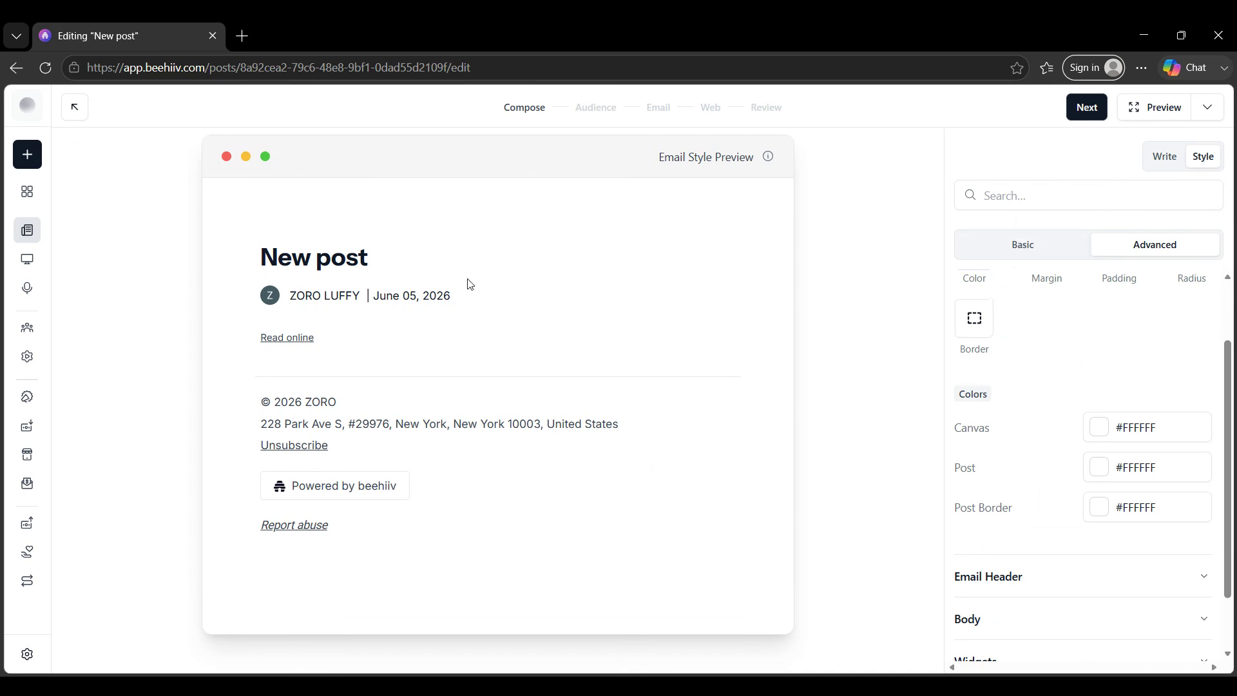
left_click(1034, 249)
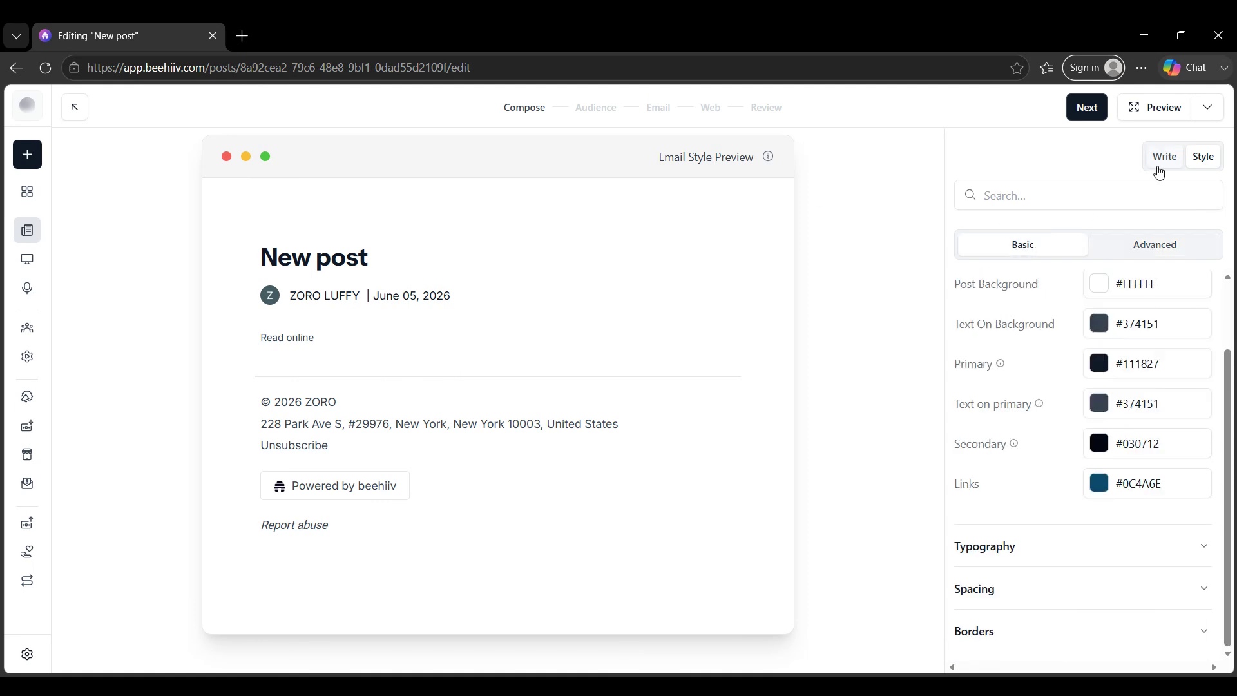
Step: Rename the post title to Nature
left_click(1154, 161)
triple_click(437, 281)
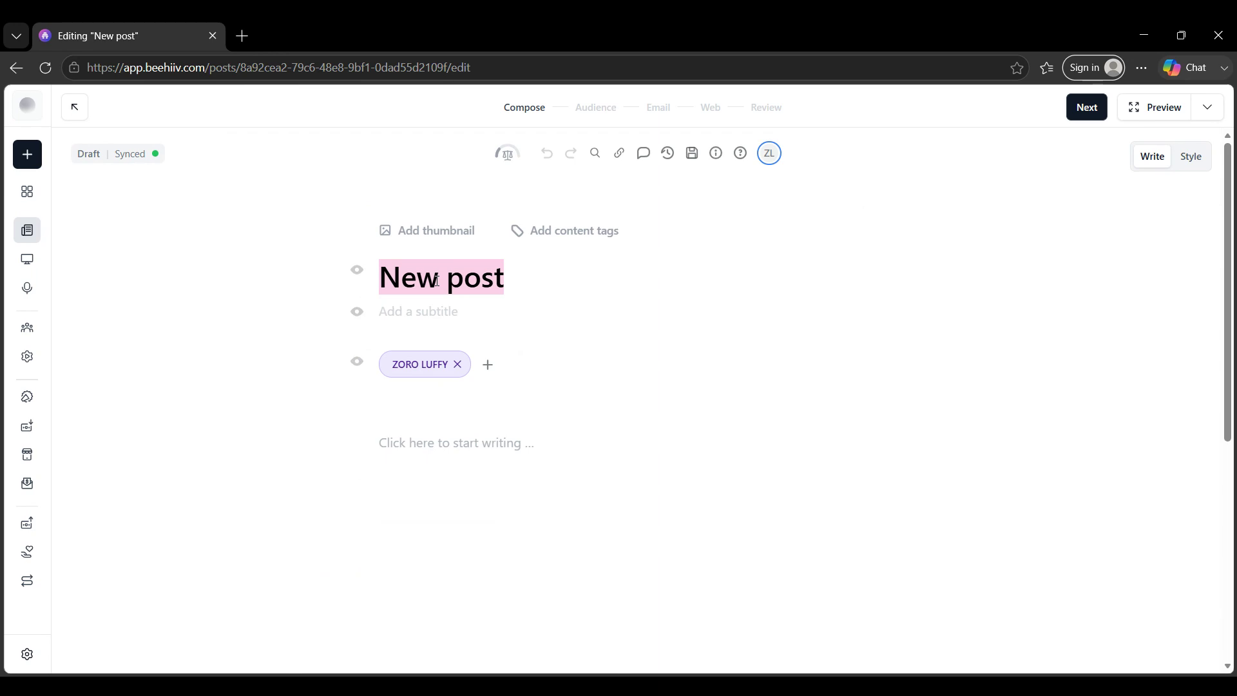
type("Nature")
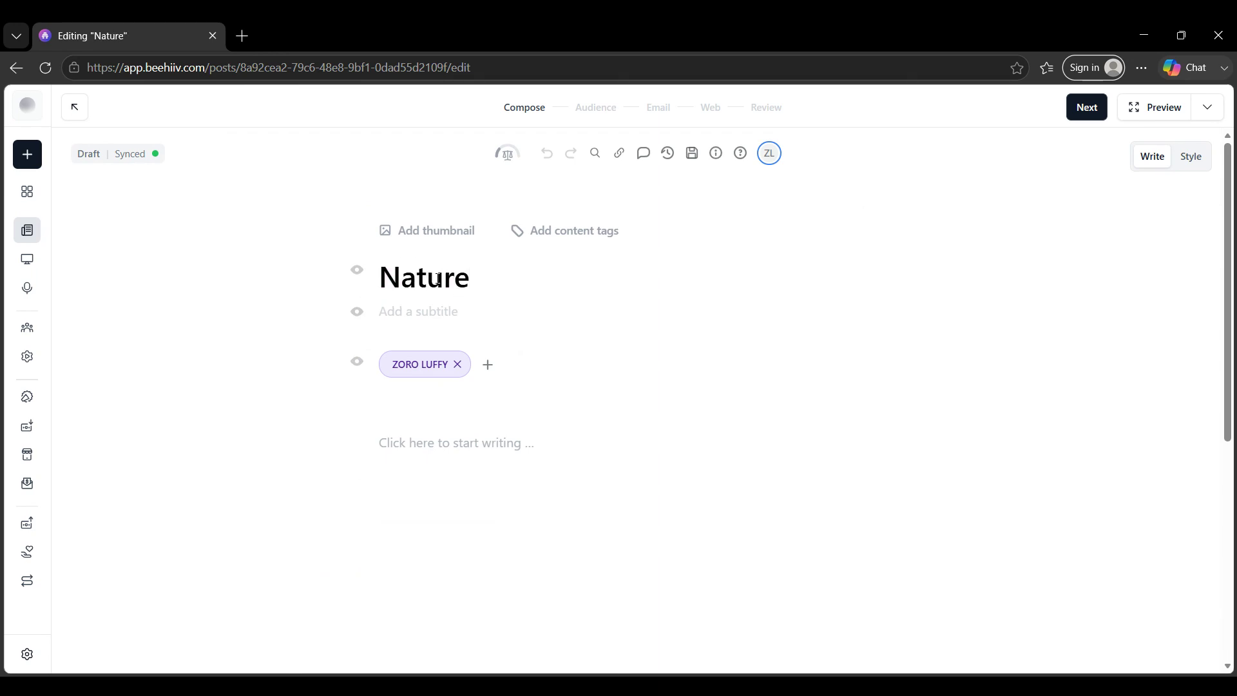
Step: Add the subtitle "Rainy days" below the title
left_click_drag(456, 279, 363, 293)
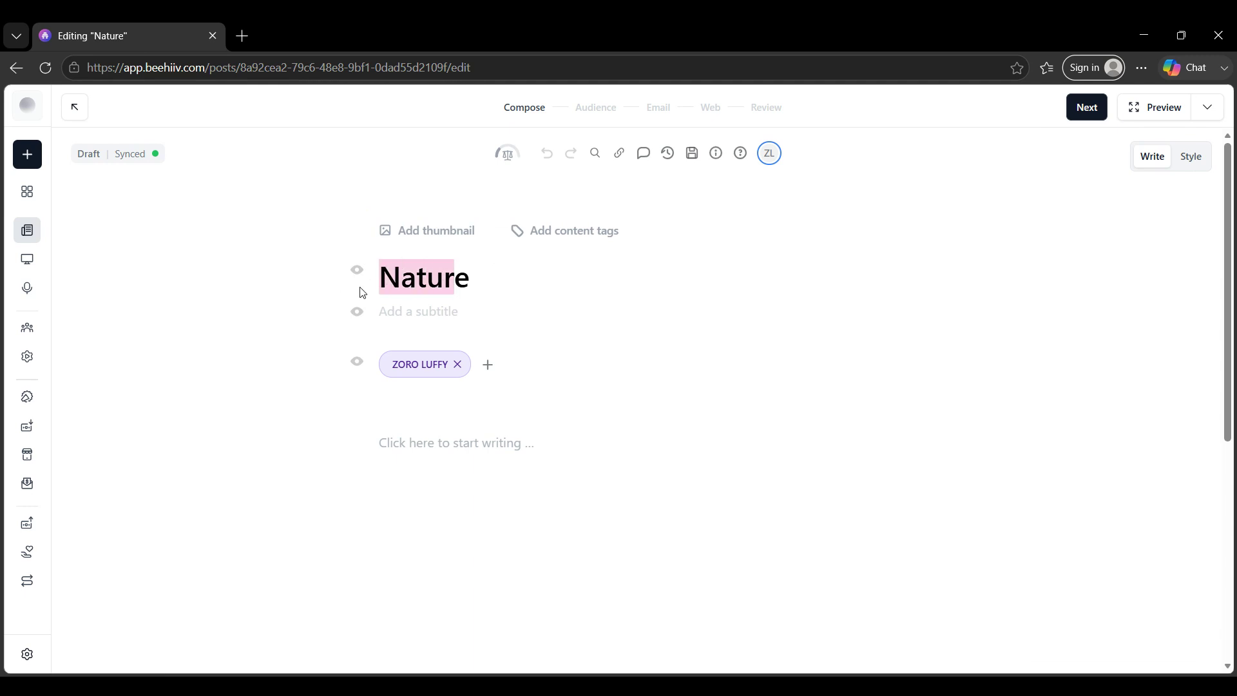
left_click(517, 275)
left_click(501, 317)
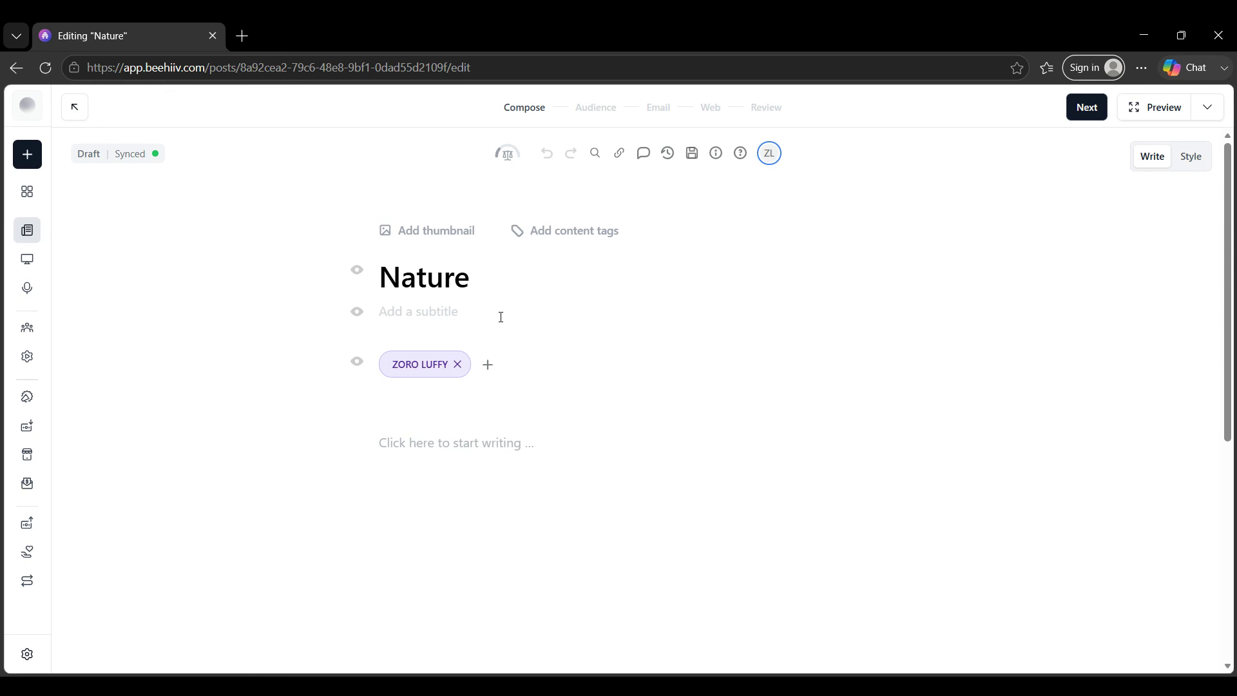
type("Rainy days")
left_click(489, 367)
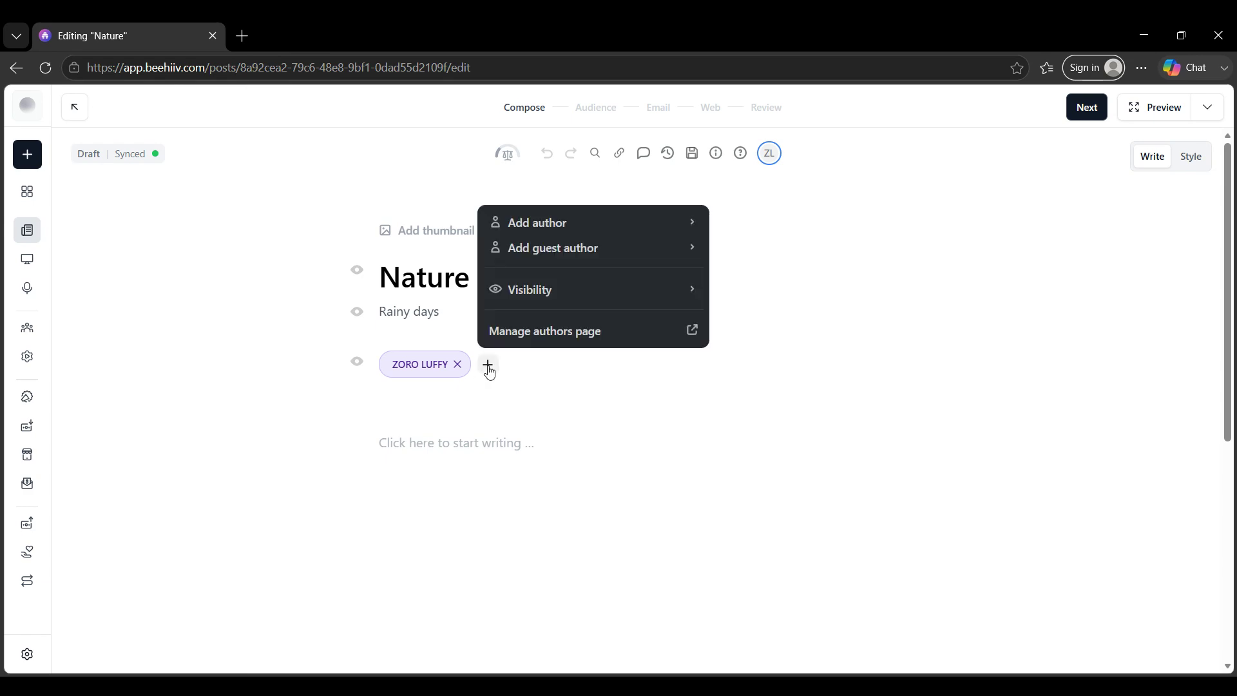
left_click(488, 366)
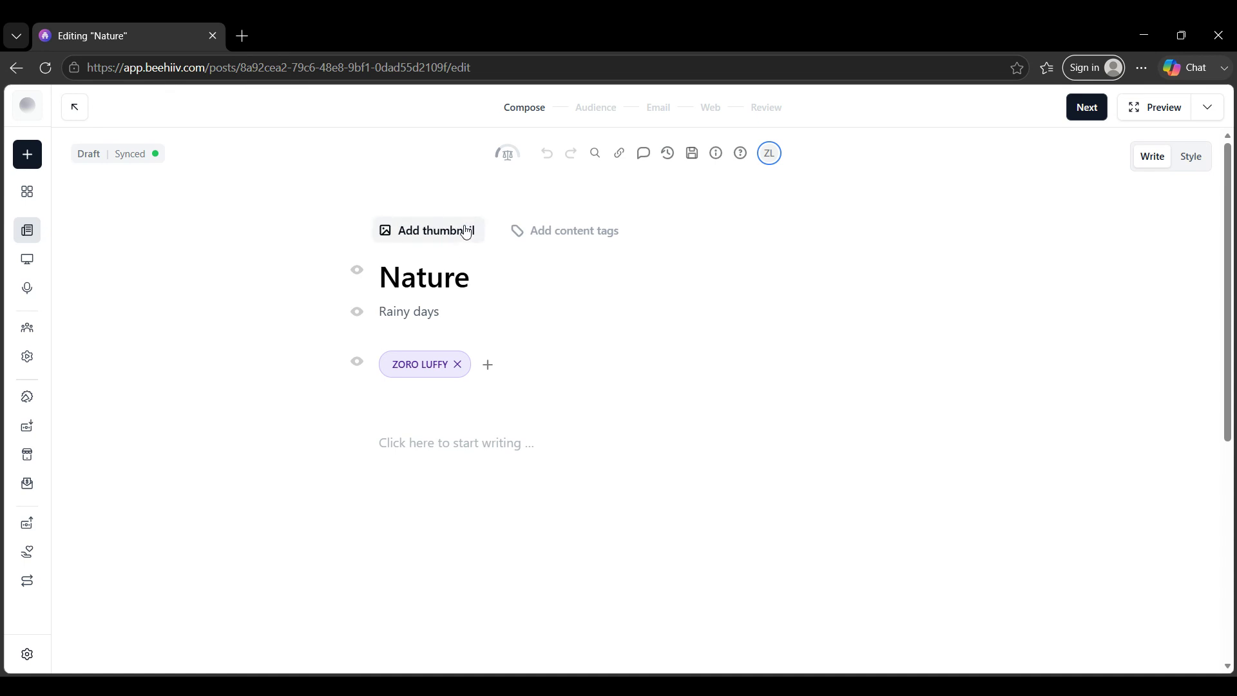
left_click(394, 232)
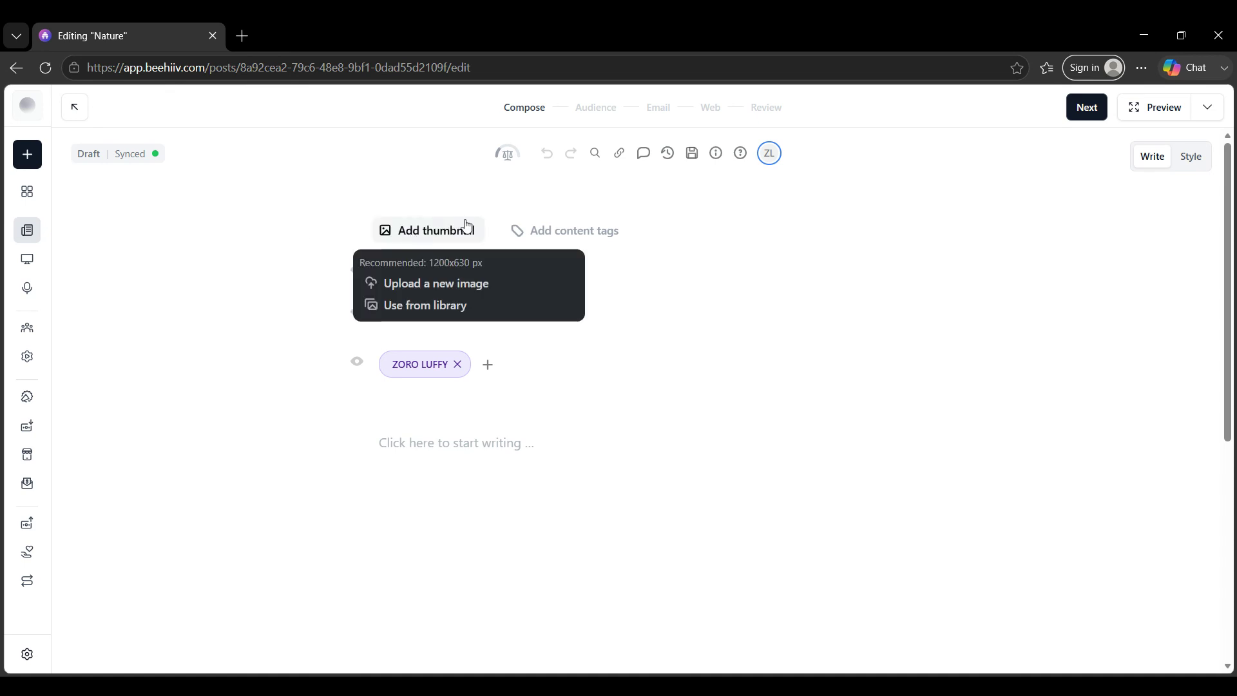
left_click(656, 287)
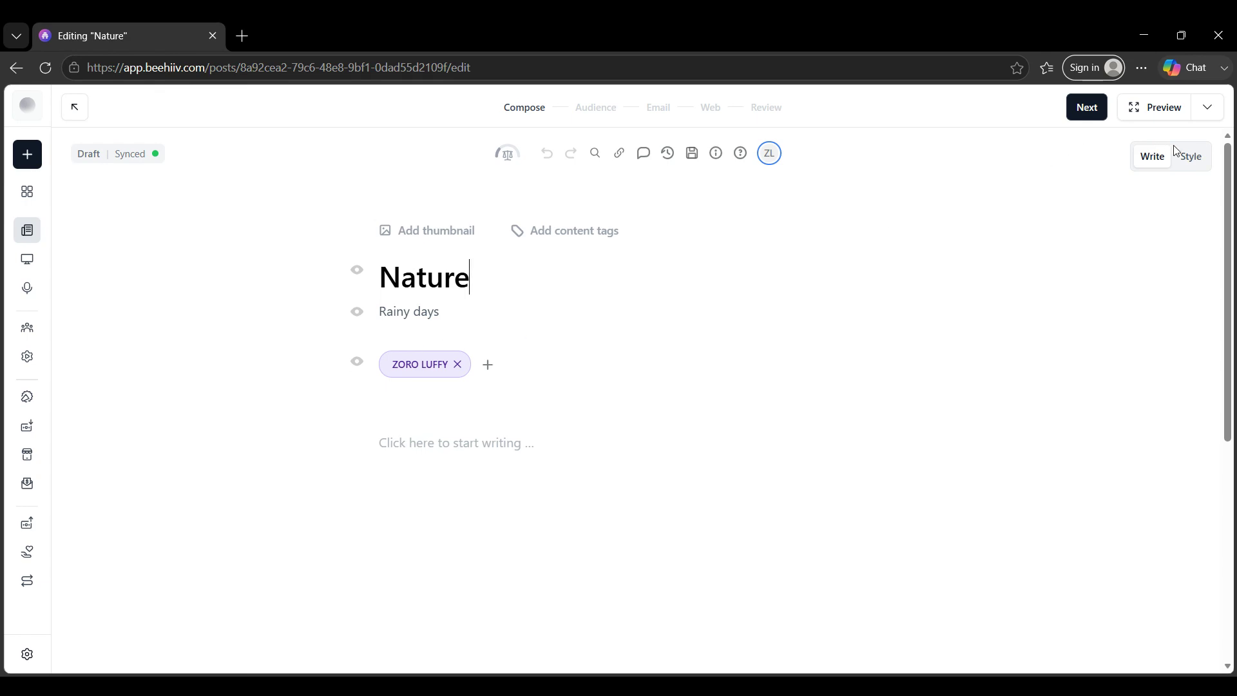
Step: Write "green days cold nights" in the post body
left_click(448, 443)
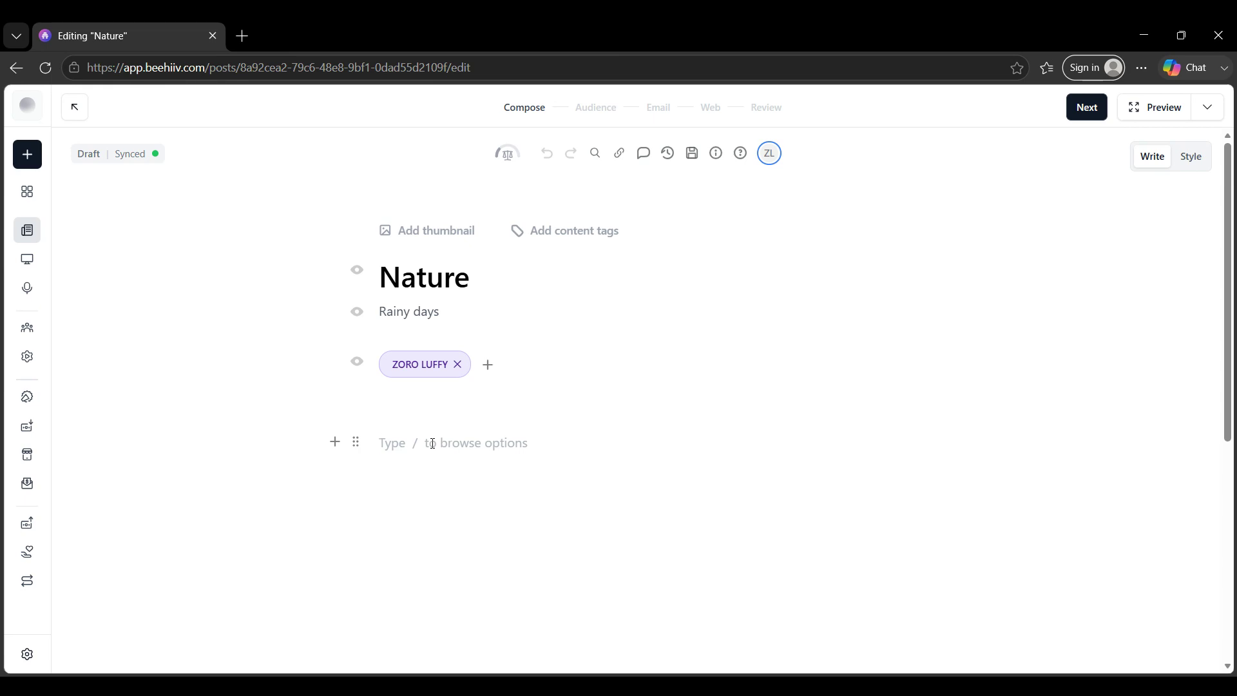
type("green ")
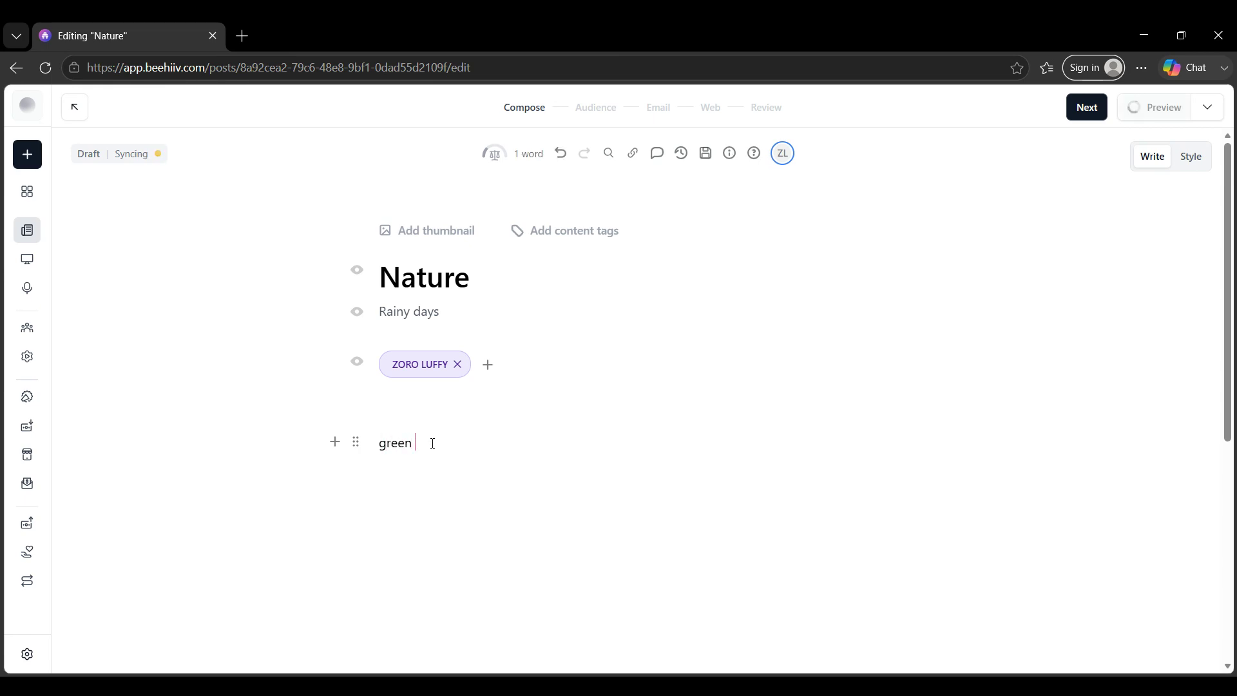
type("dayasss")
key("BackSpace")
key("BackSpace")
key("BackSpace")
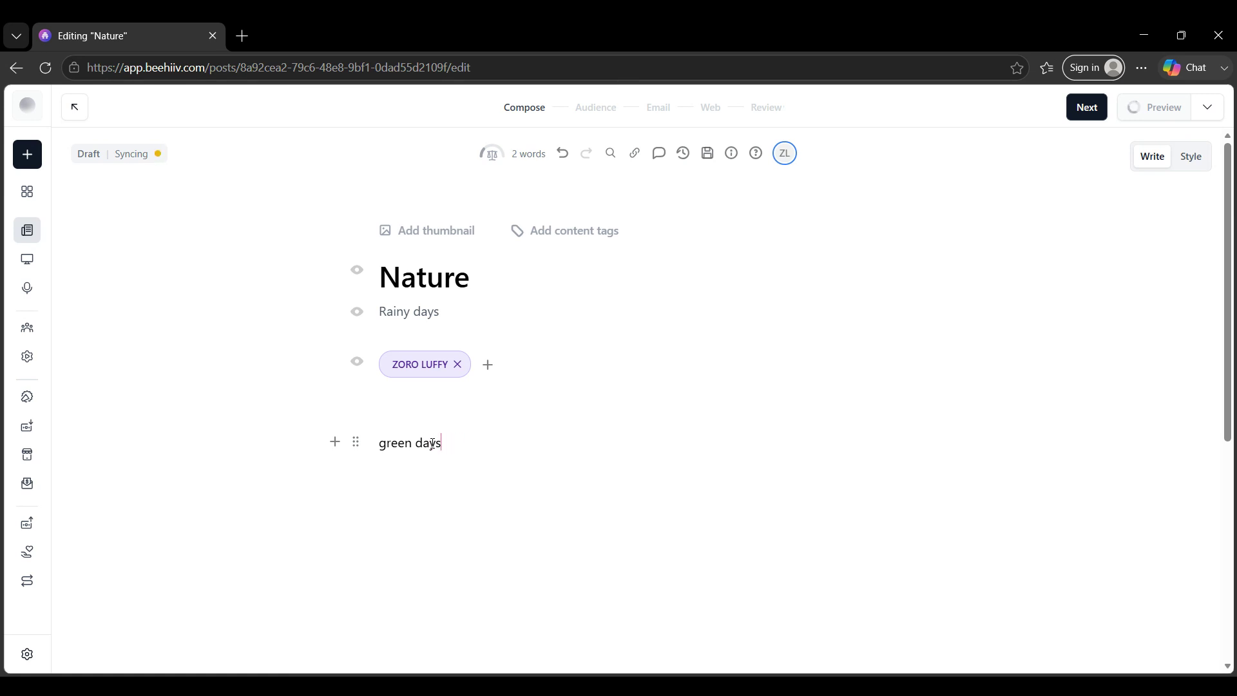
type("cold nights")
Step: Start a new body line with a slash and dismiss the block menu without choosing a block
key("Return")
type("/")
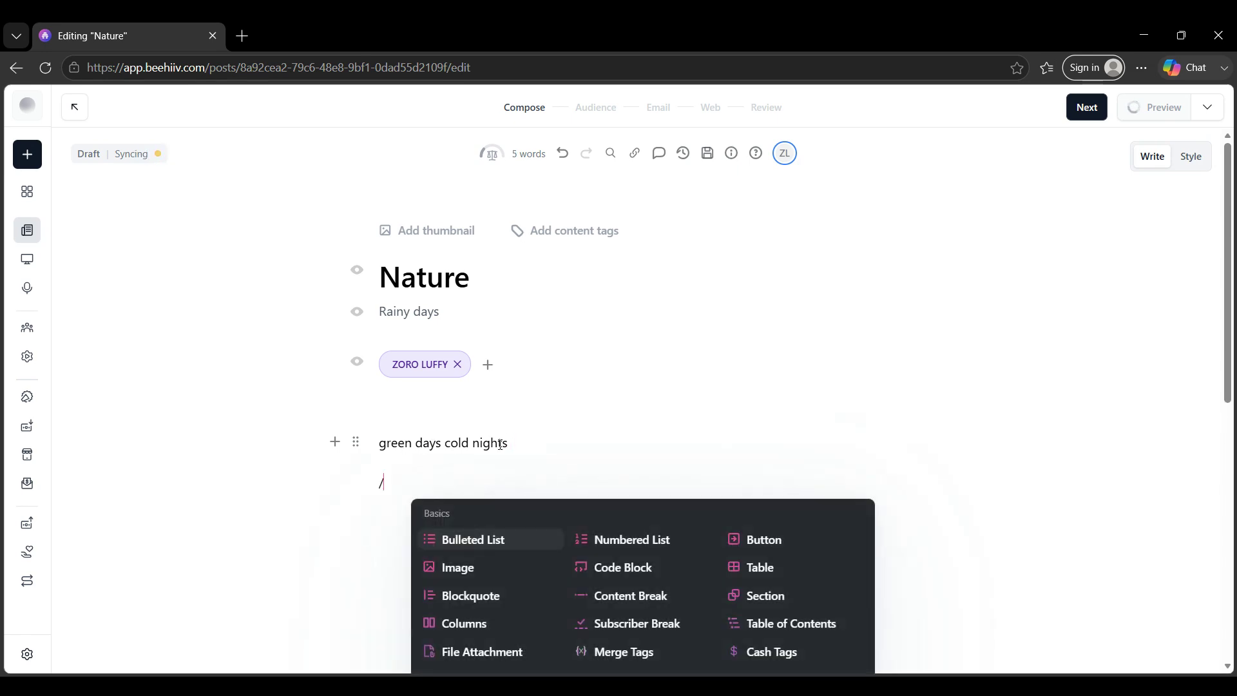
scroll(624, 509, "down", 1)
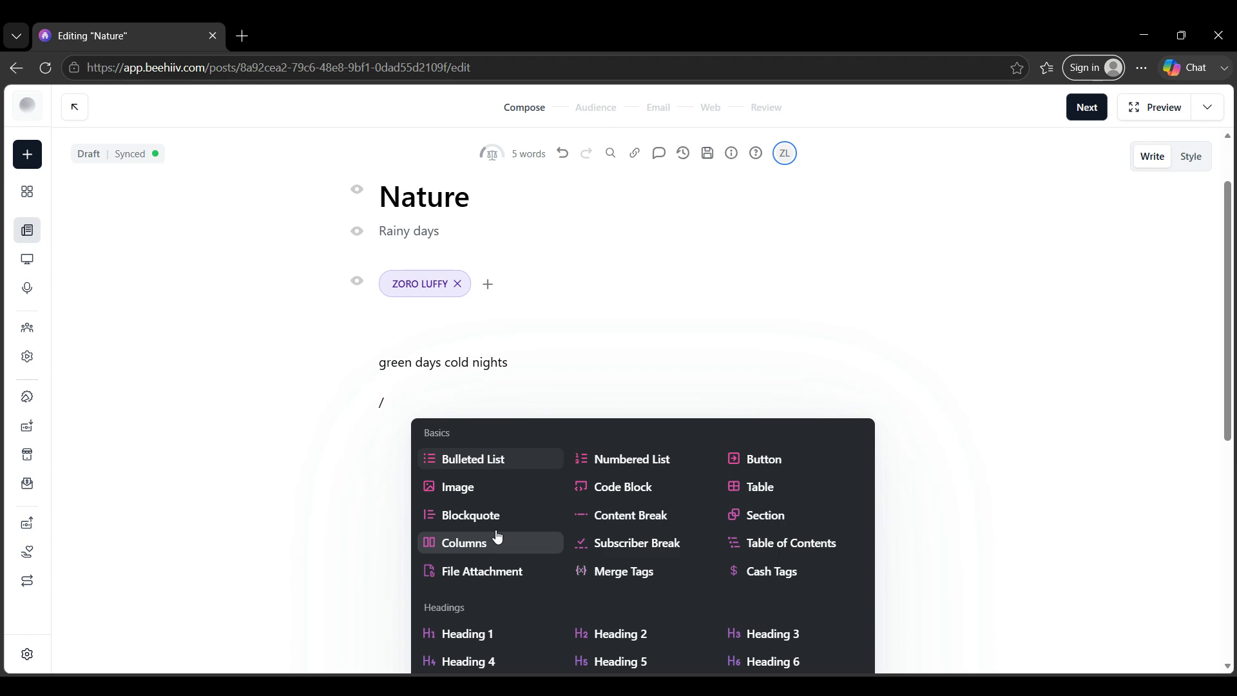
left_click(689, 277)
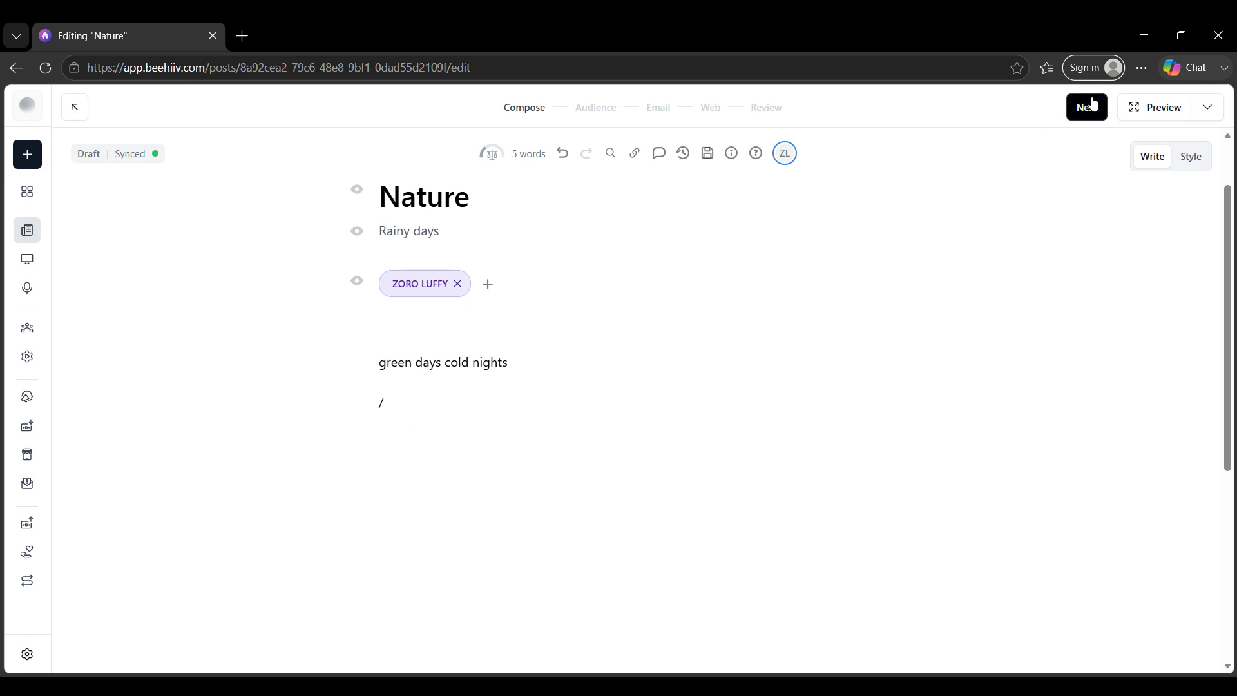
Step: Advance through the Audience, Email and Web settings to the review page
left_click(1086, 108)
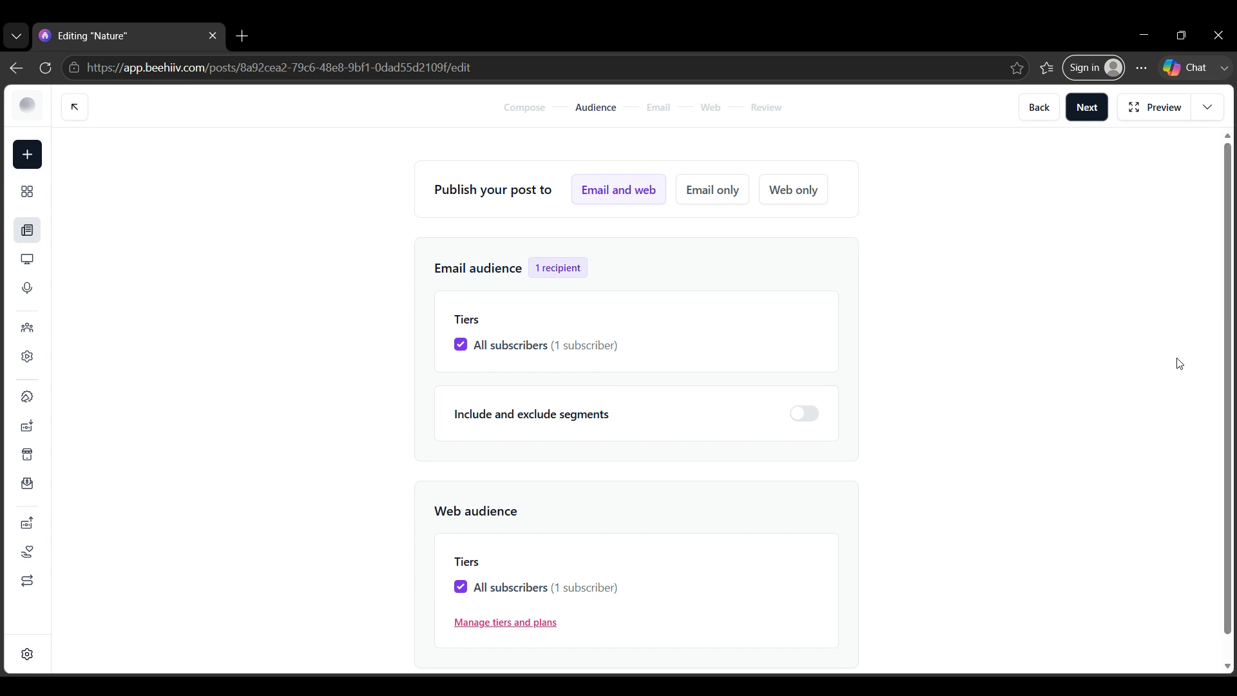
left_click(1087, 107)
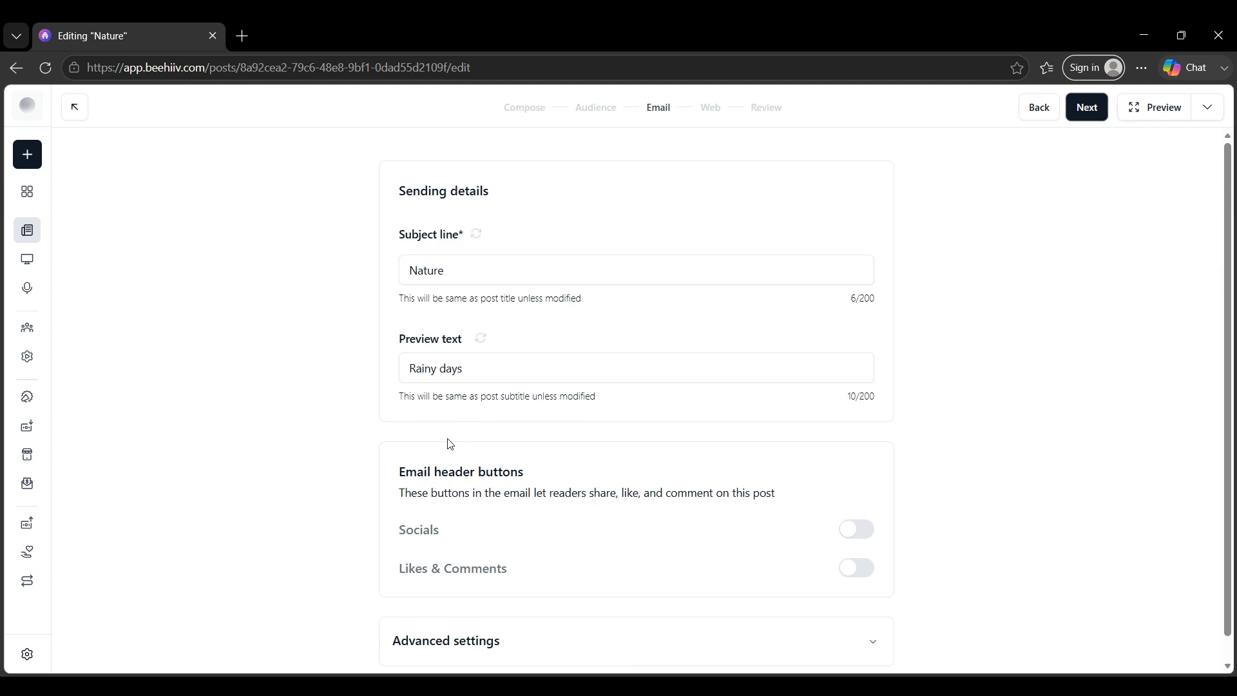
left_click(1073, 113)
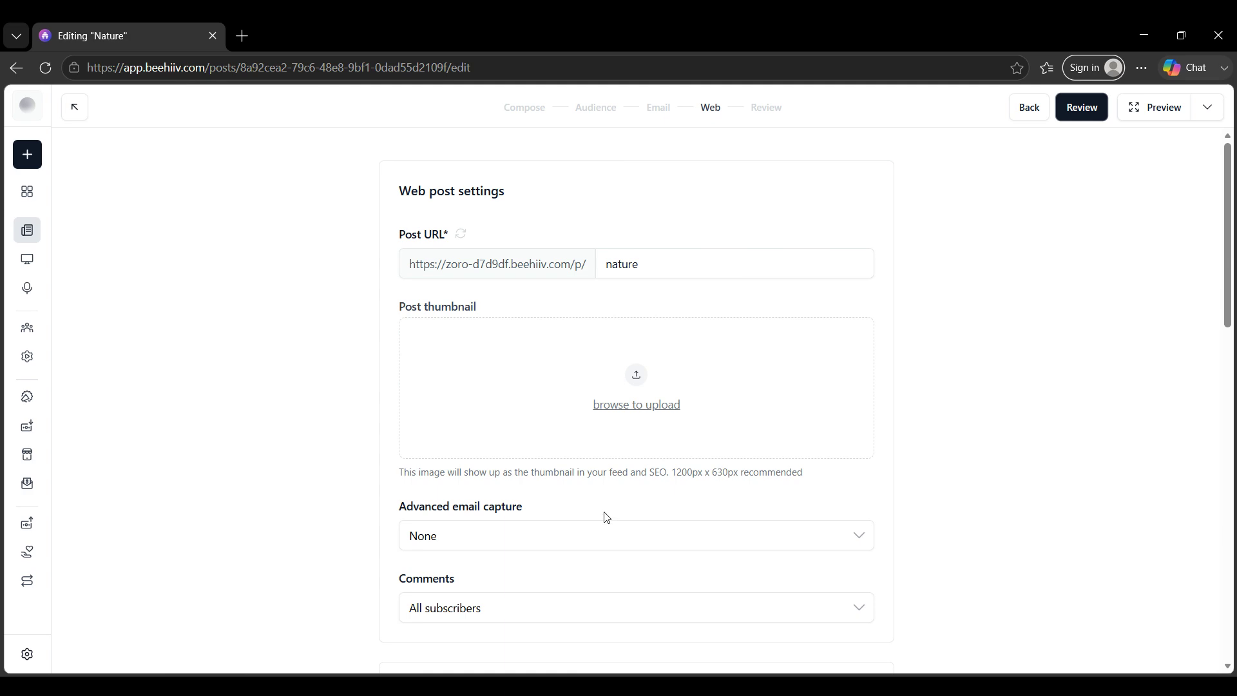
scroll(605, 517, "down", 5)
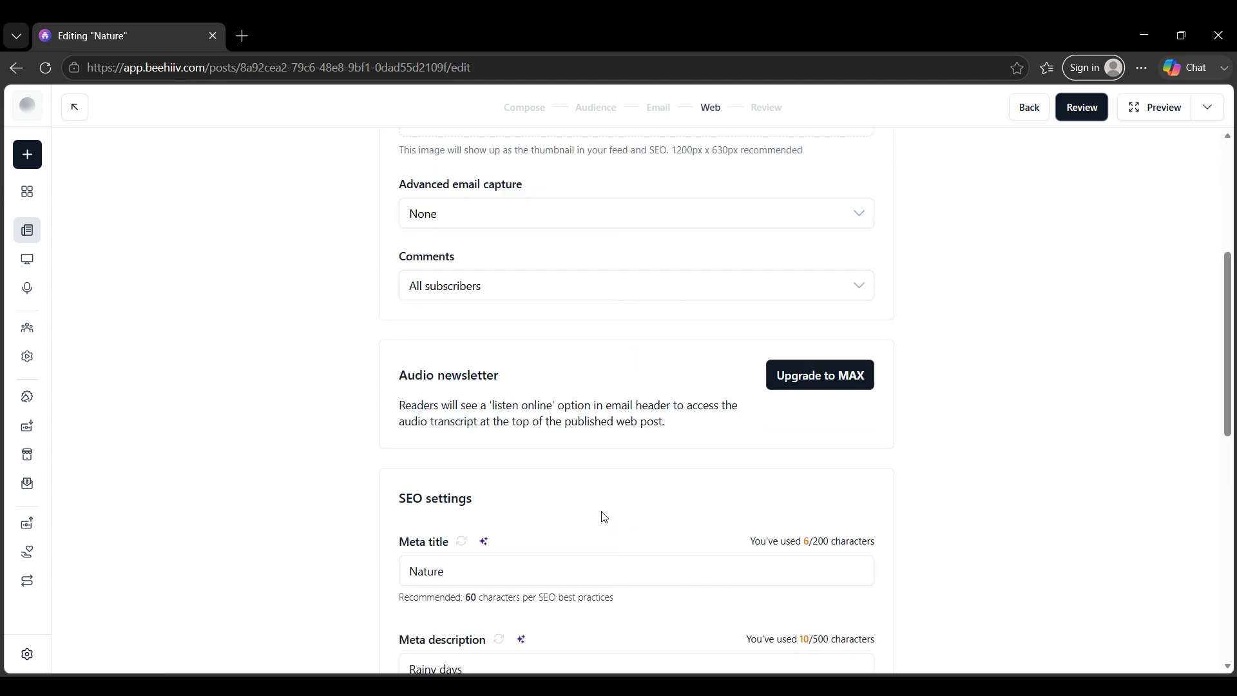
scroll(604, 518, "down", 3)
left_click(1075, 113)
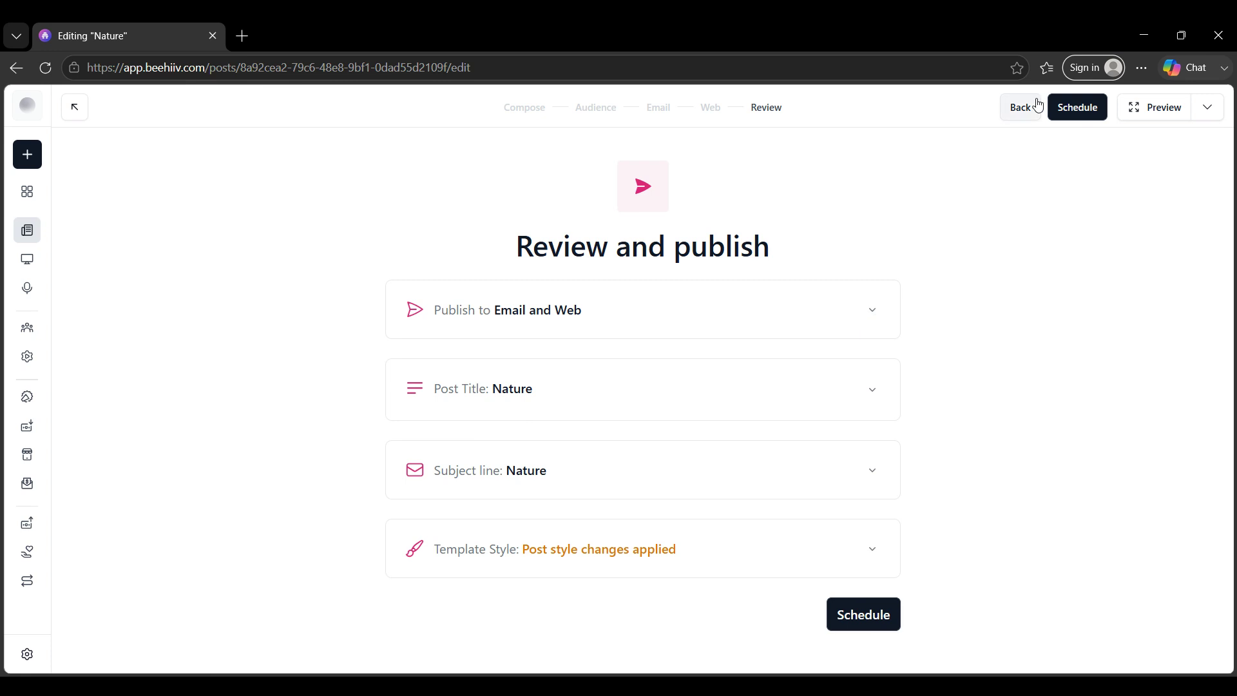
Step: Preview the email in mobile and desktop views, then close the preview
left_click(1139, 112)
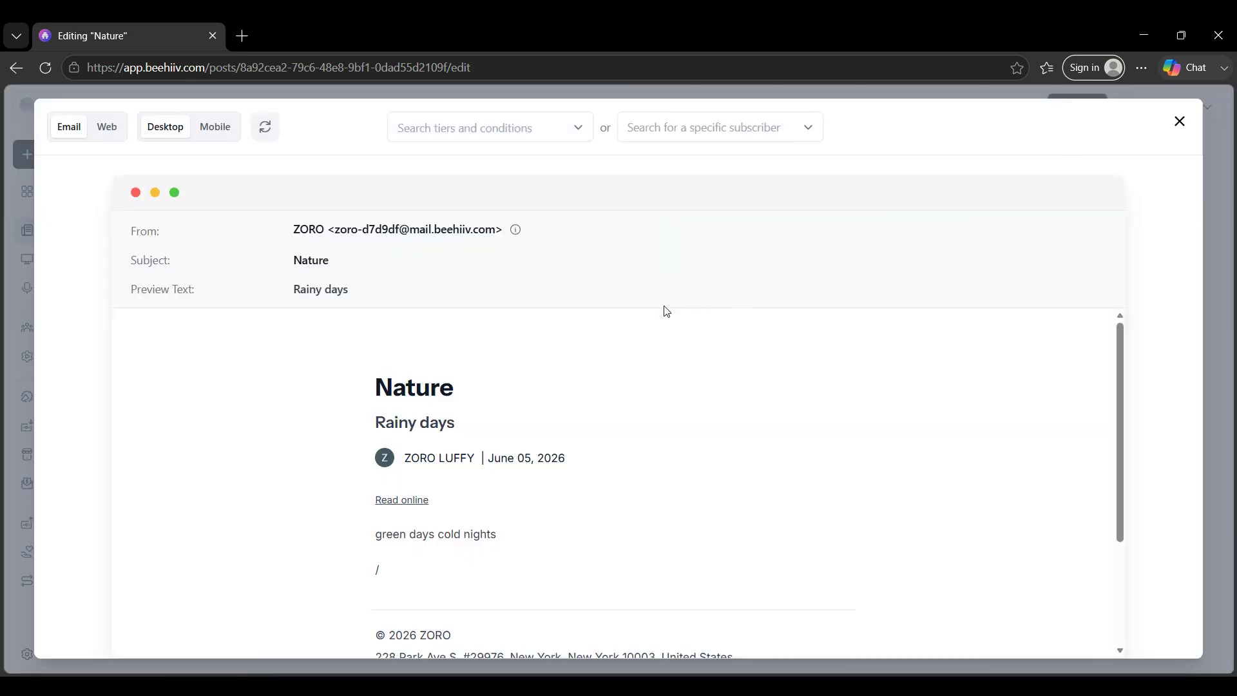
left_click(215, 127)
left_click(168, 127)
left_click(211, 124)
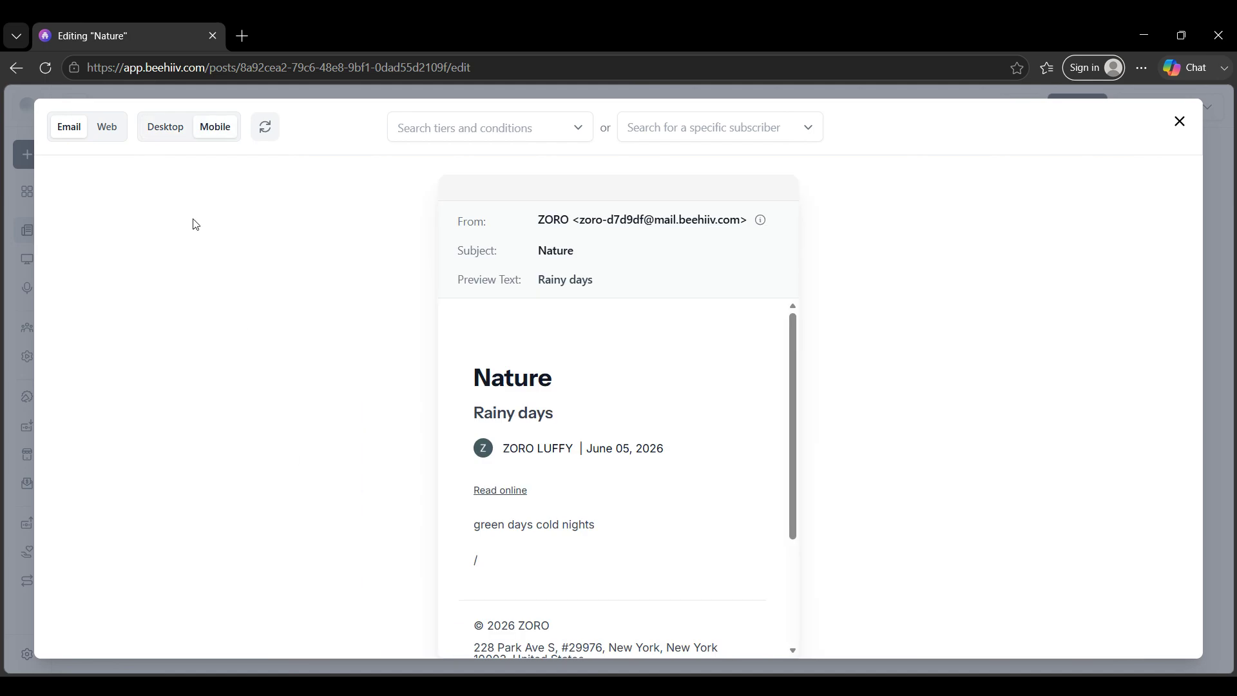
left_click(179, 136)
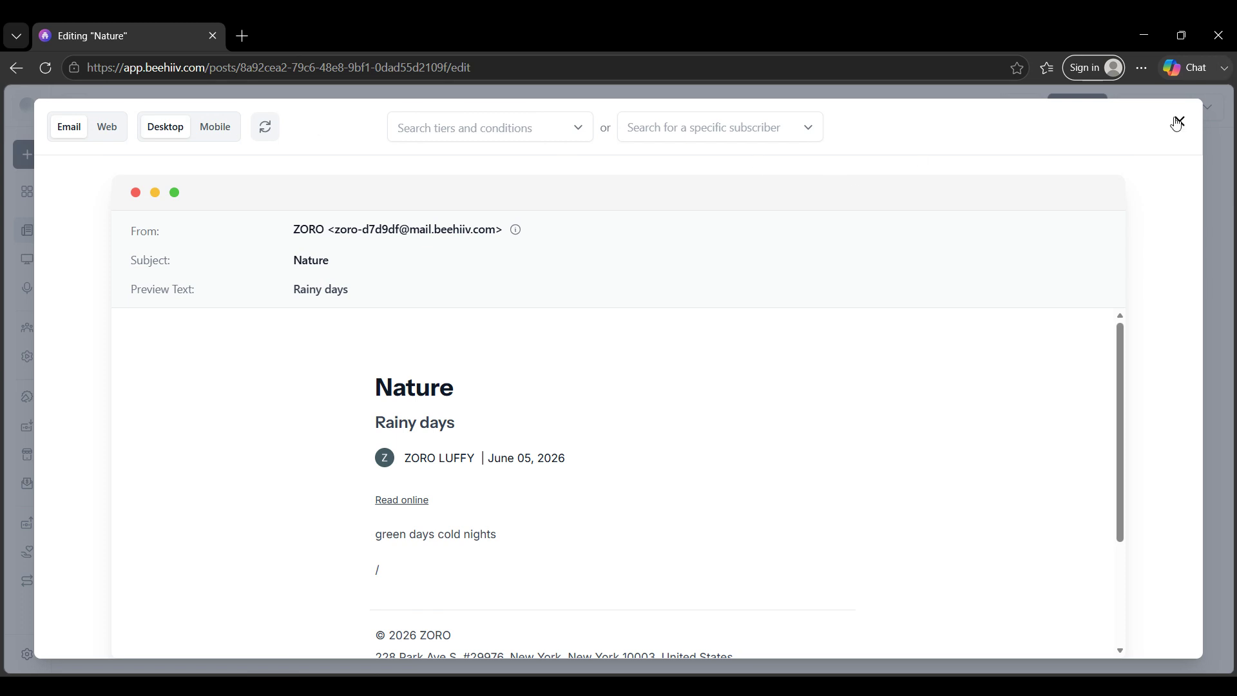
scroll(741, 509, "down", 3)
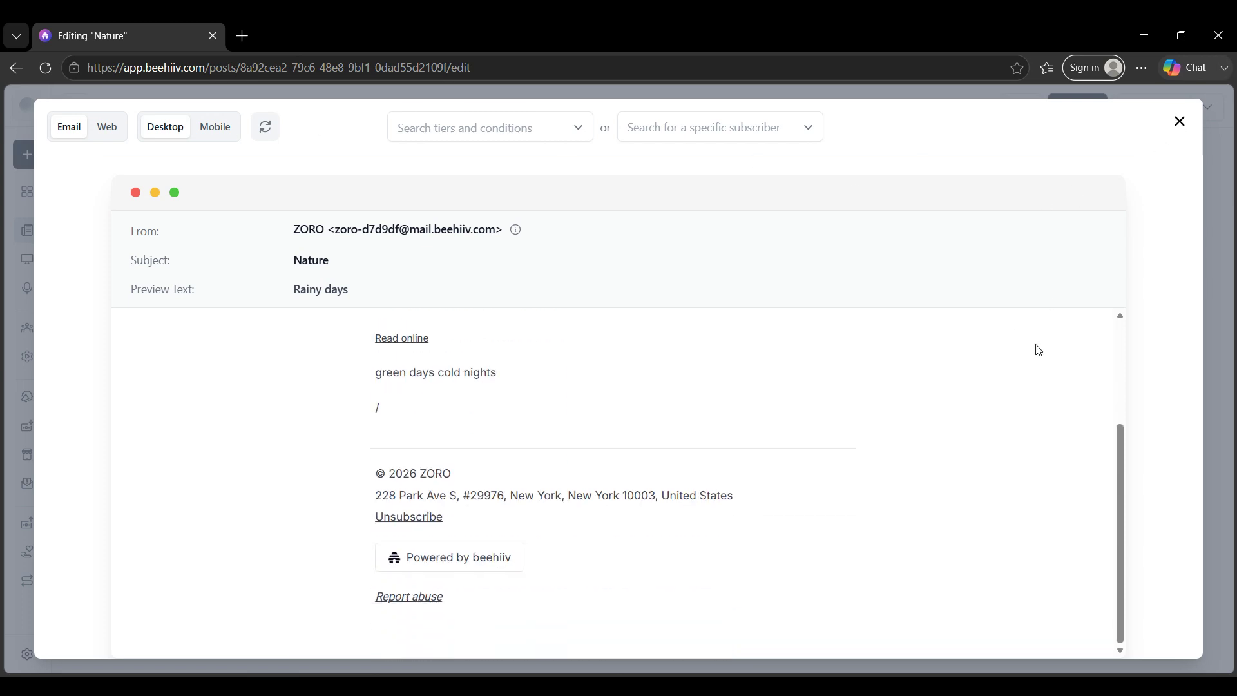
scroll(1027, 375, "up", 3)
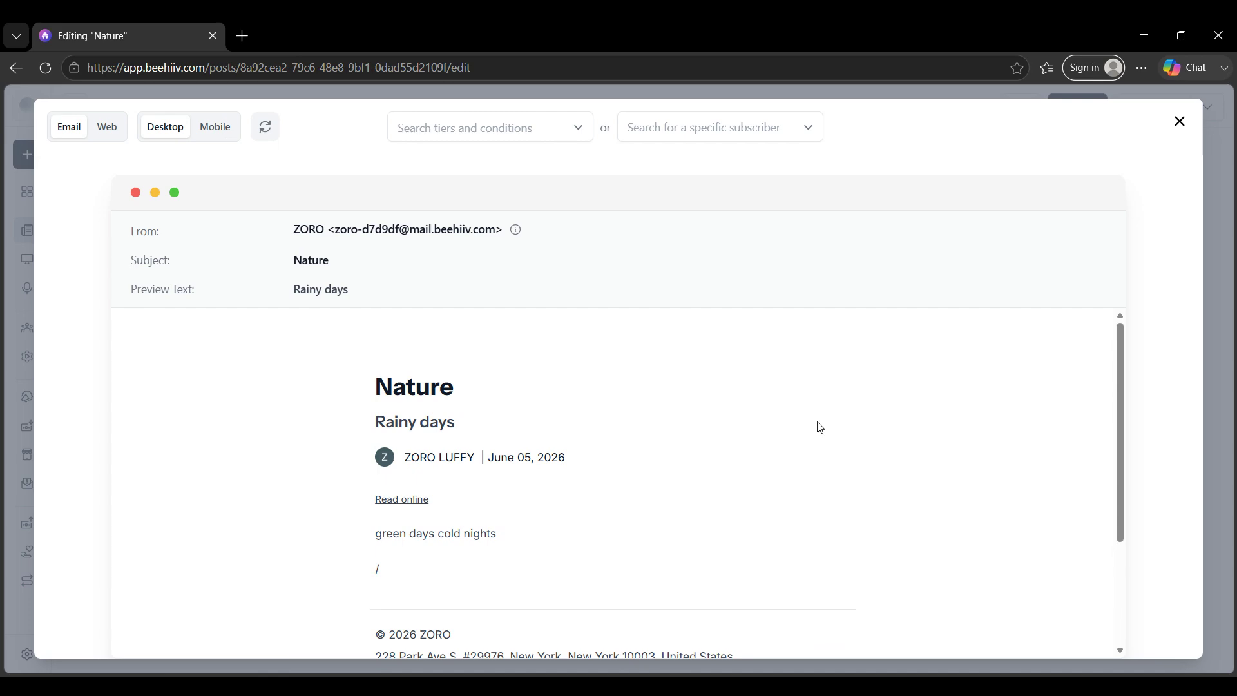
left_click_drag(400, 416, 473, 500)
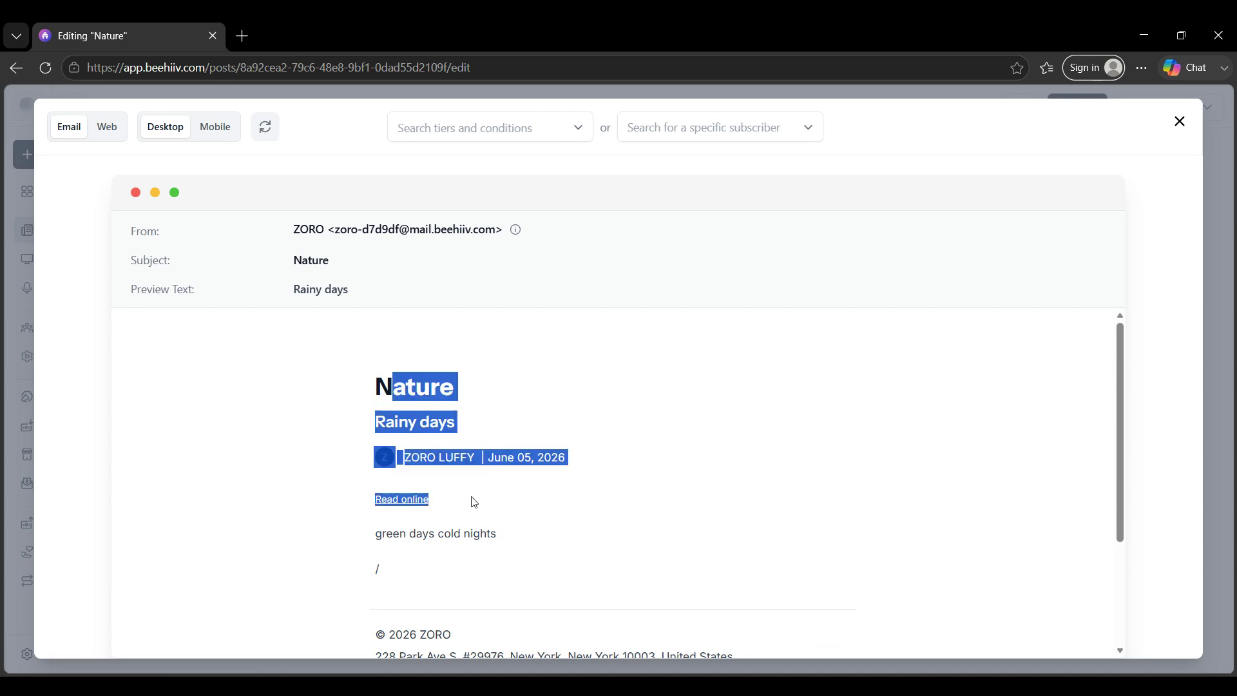
left_click(605, 481)
left_click(1180, 121)
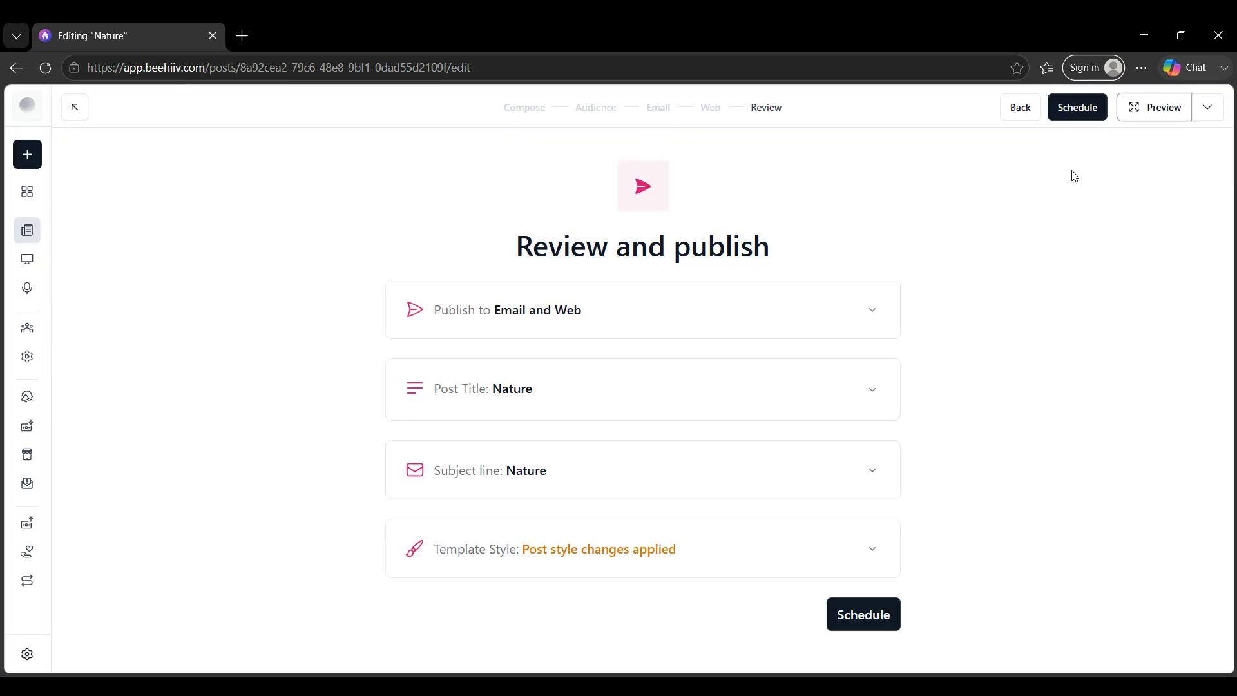
Step: Schedule the post for June 6, 2026 at 9:12 PM and close the confirmation
left_click(1066, 114)
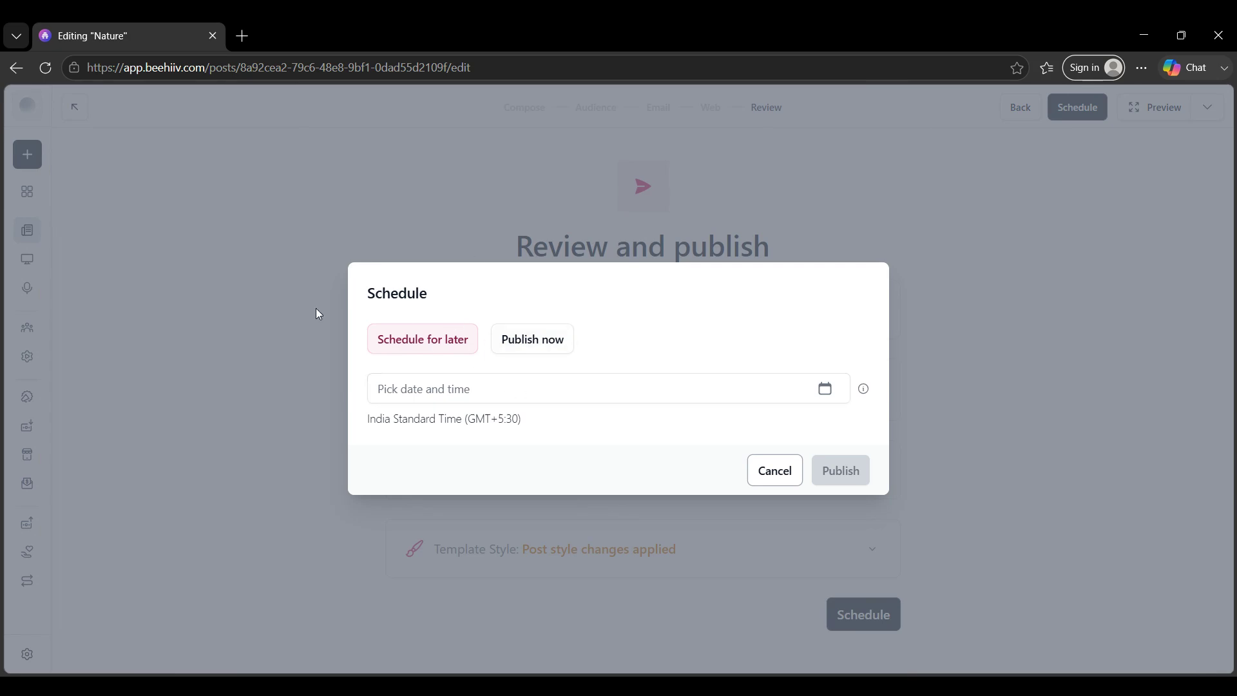
left_click(504, 341)
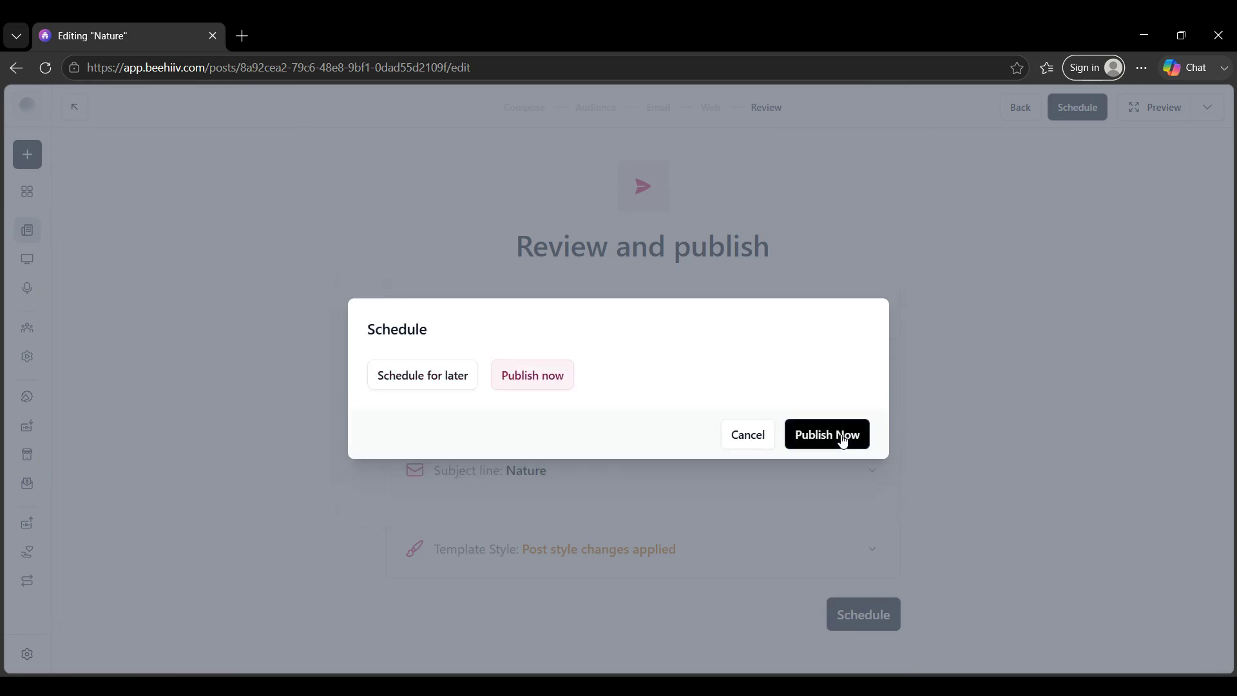
left_click(434, 381)
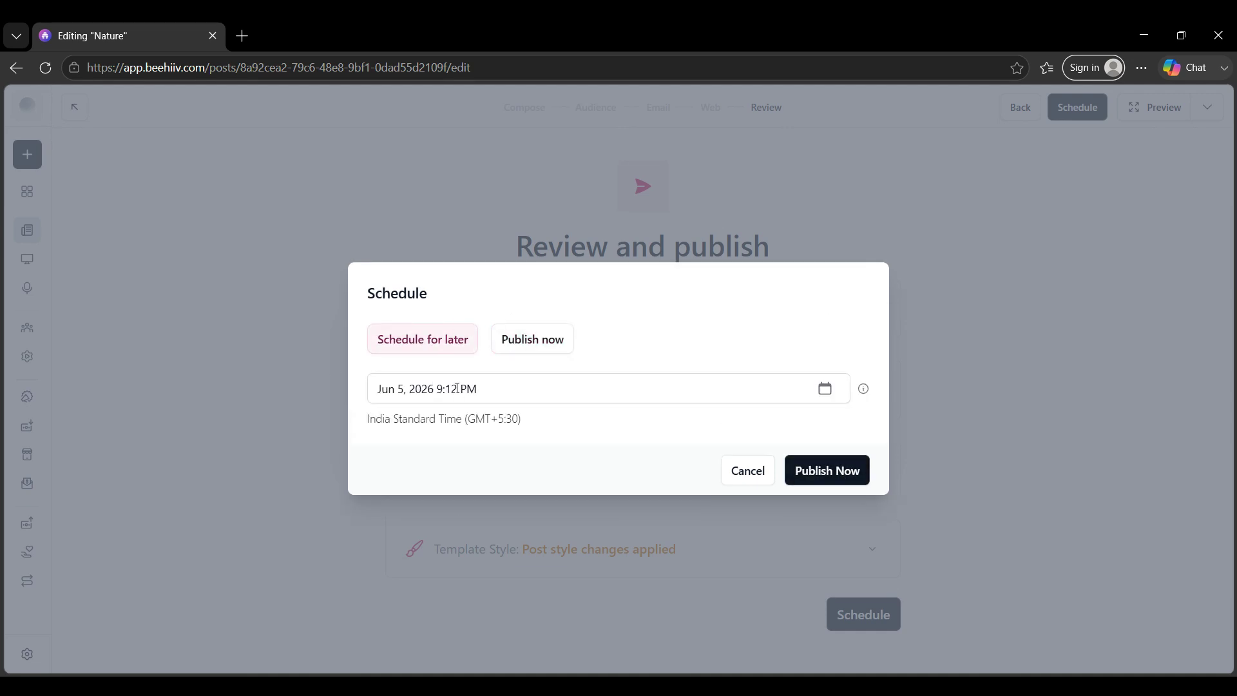
left_click(828, 393)
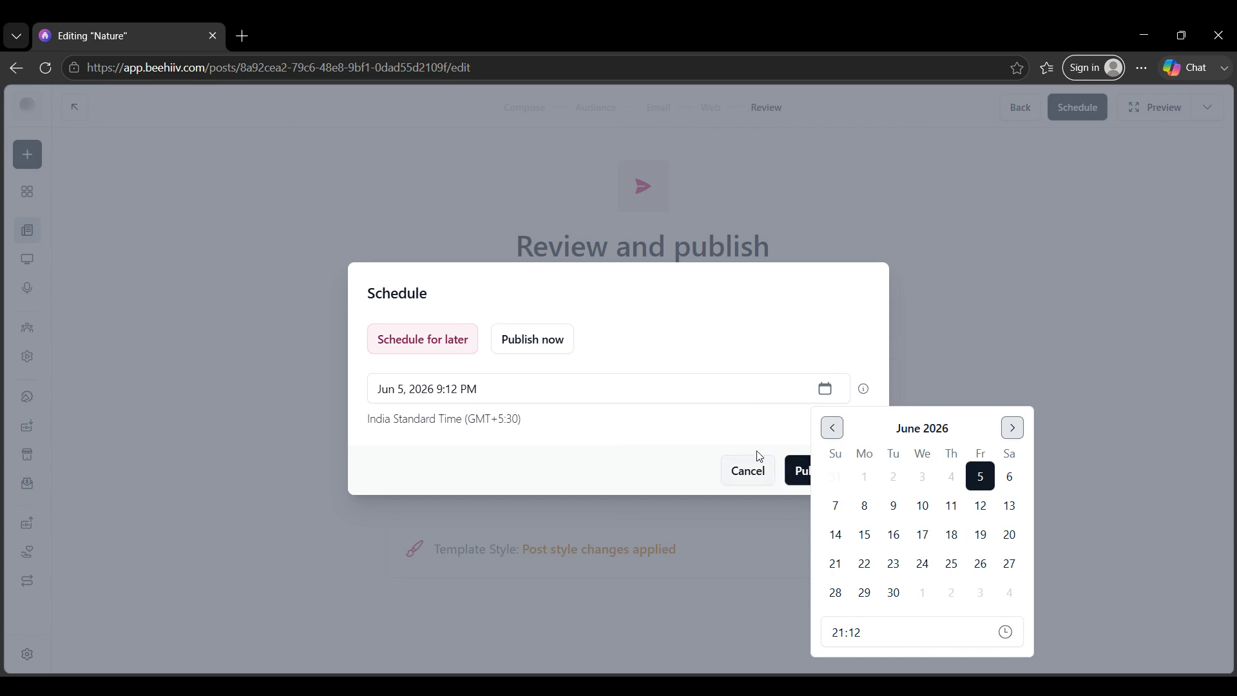
left_click(1010, 477)
left_click(691, 508)
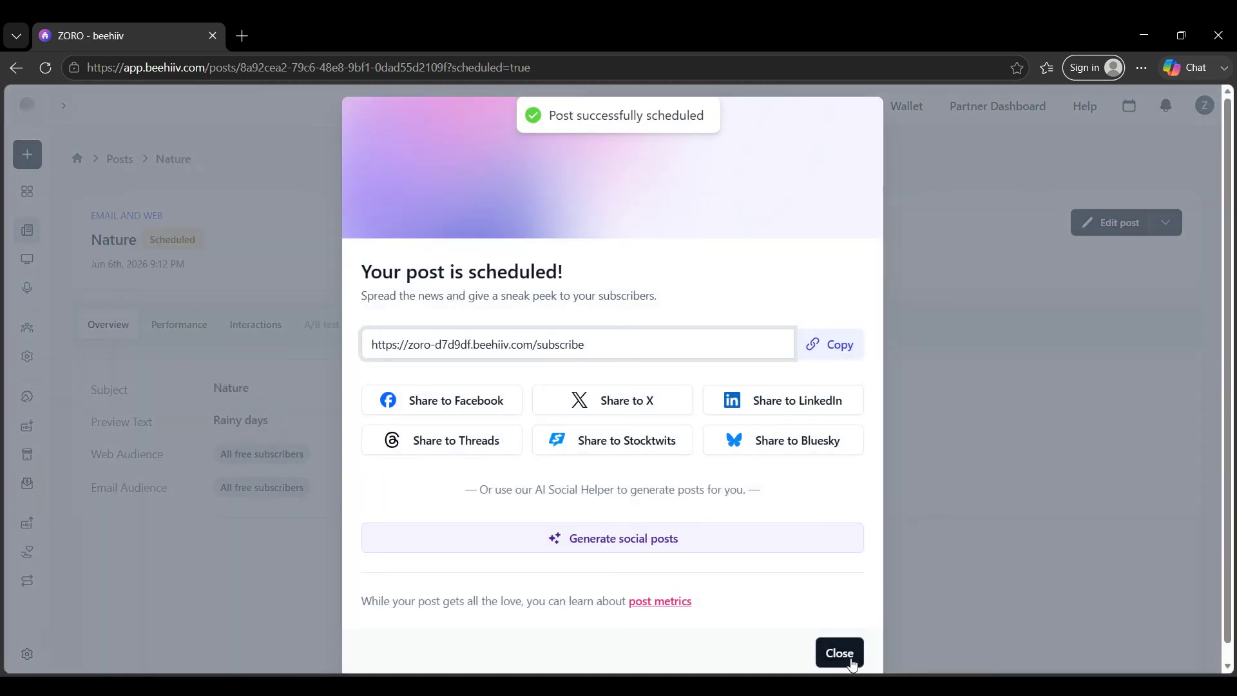
left_click(849, 660)
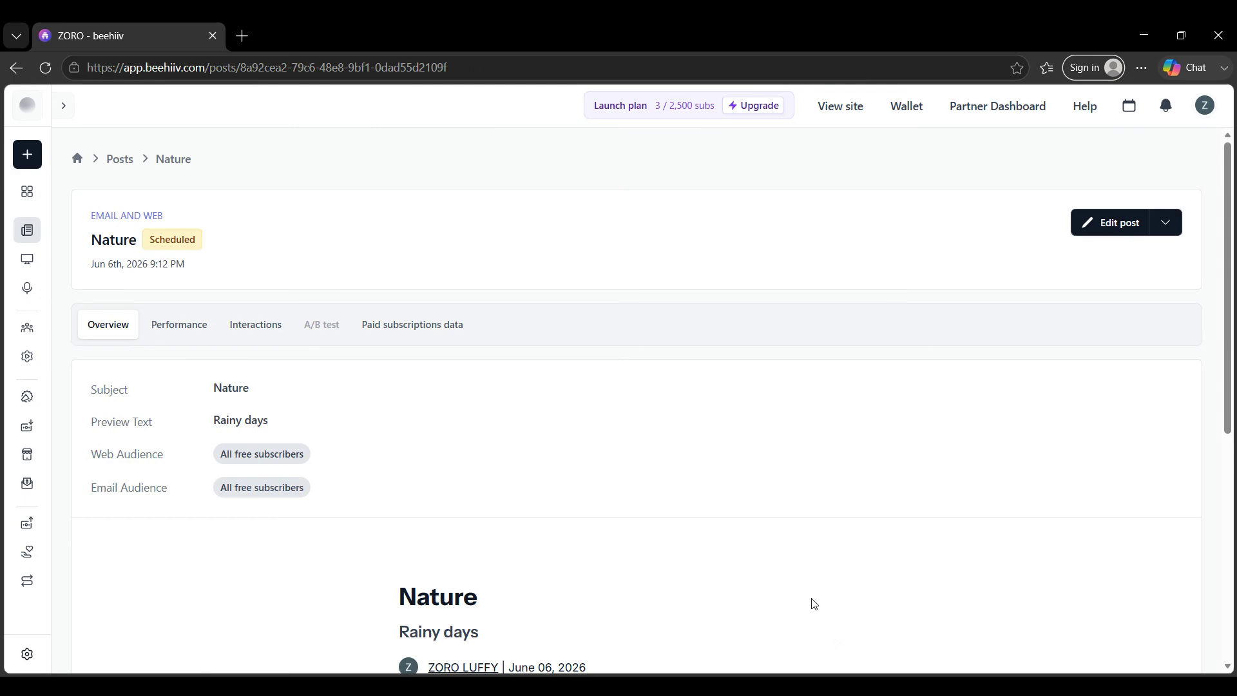
scroll(794, 592, "down", 5)
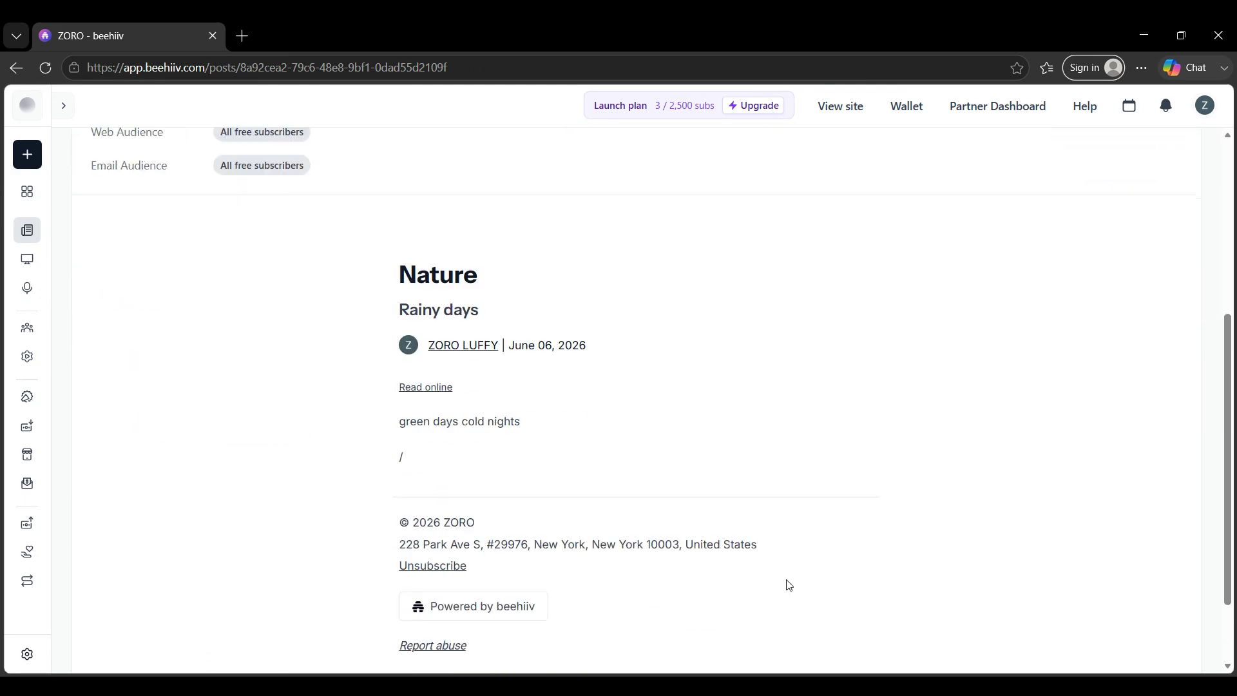